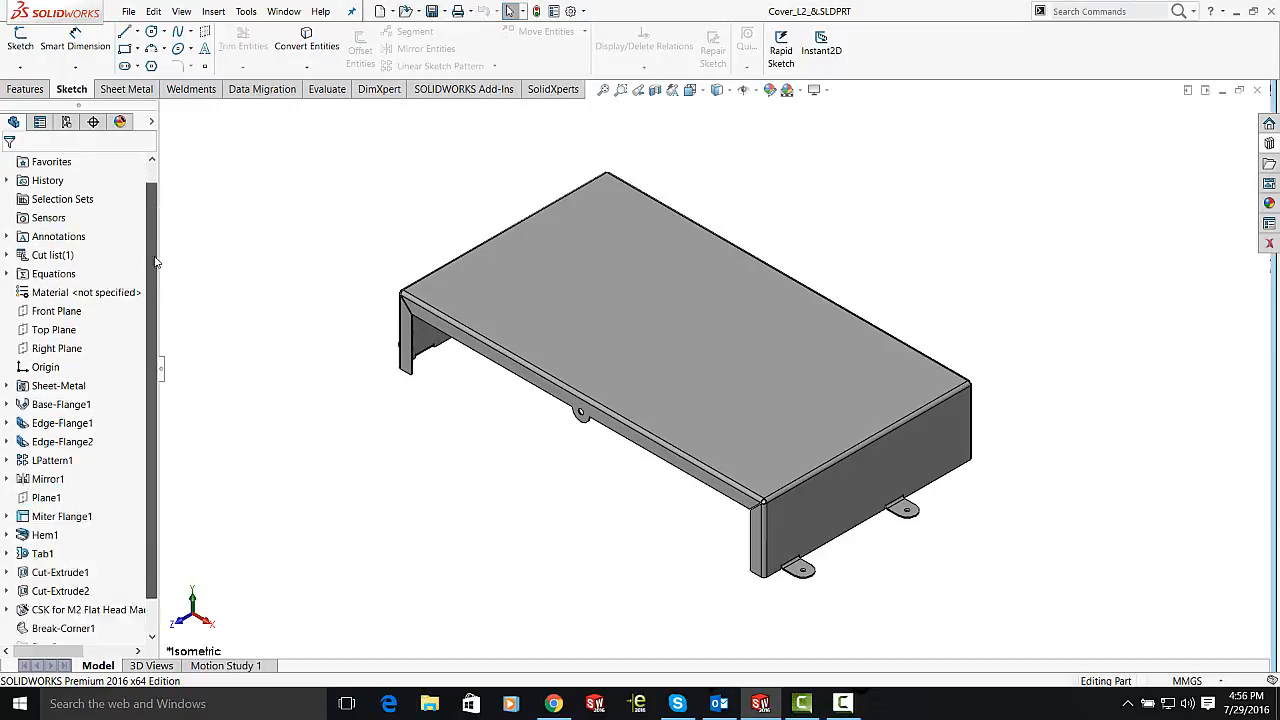
Step: Review the gauge table, thickness, bend radius and K-factor settings of the Sheet-Metal feature, leaving its definition without changes
{"action": "scroll", "coordinate": [155, 294], "scroll_direction": "down", "scroll_amount": 1}
{"action": "scroll", "coordinate": [157, 294], "scroll_direction": "up", "scroll_amount": 1}
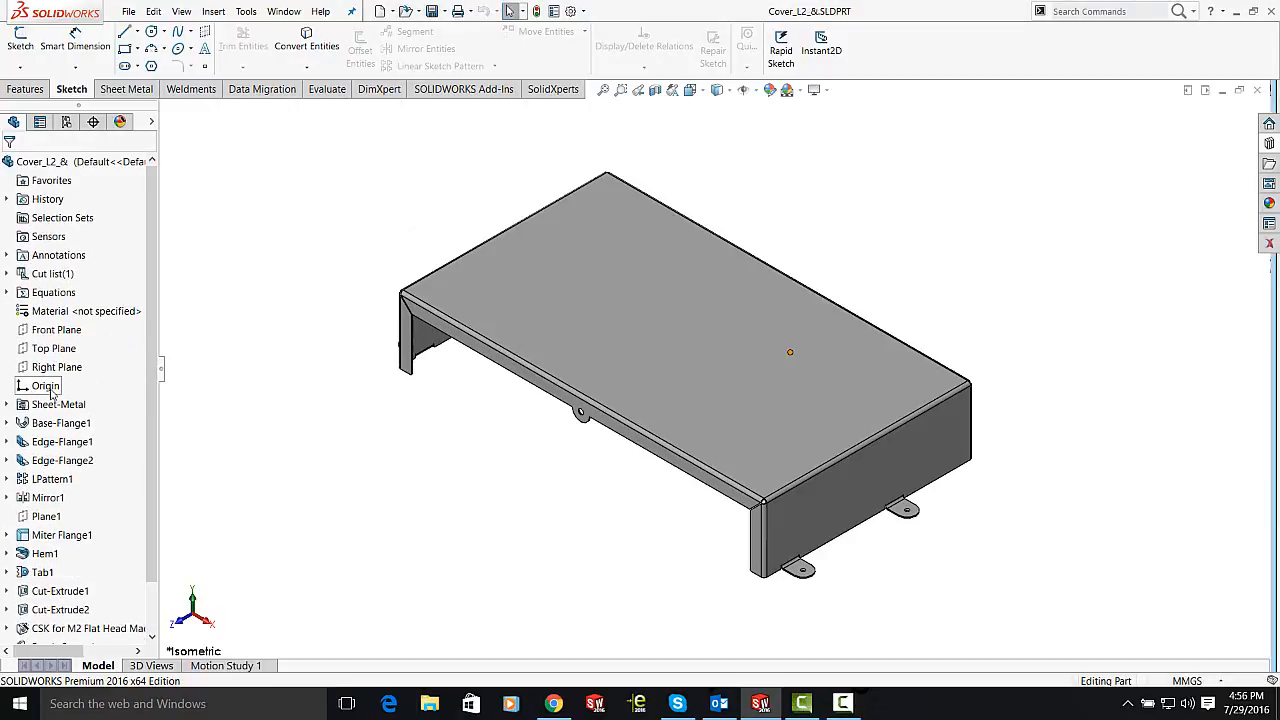
{"action": "right_click", "coordinate": [52, 404]}
{"action": "left_click", "coordinate": [62, 368]}
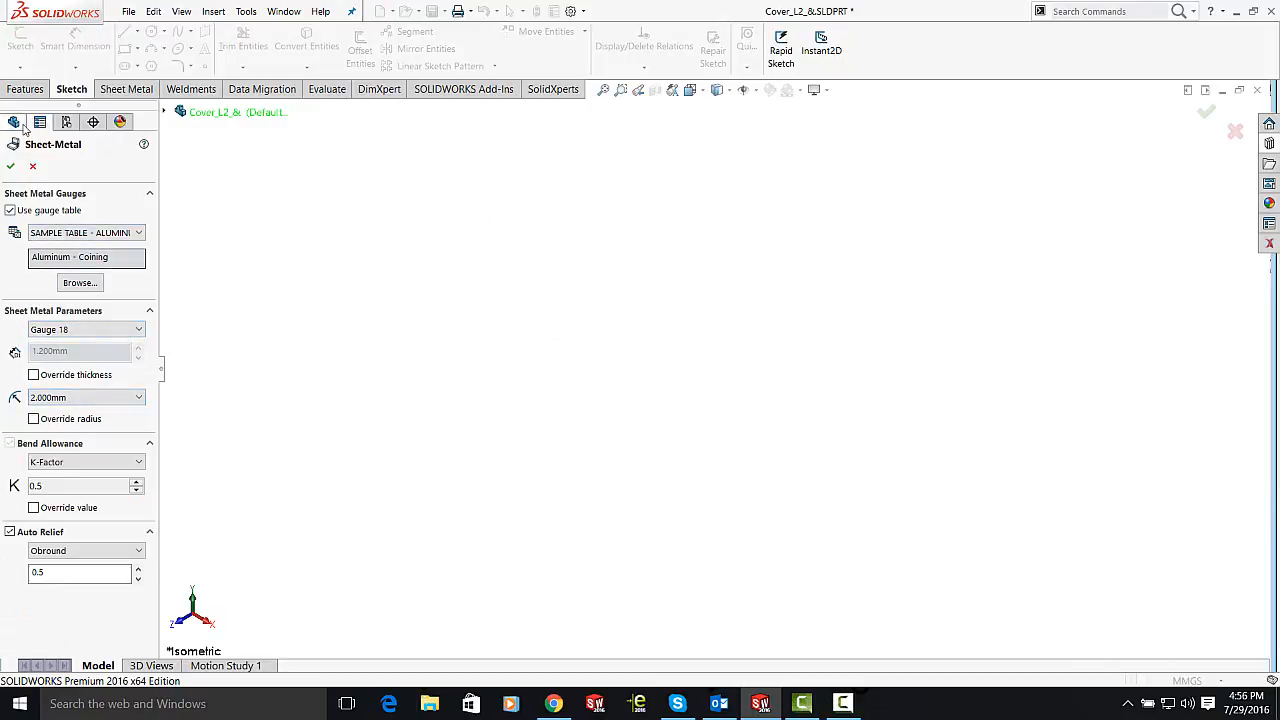
{"action": "left_click", "coordinate": [34, 170]}
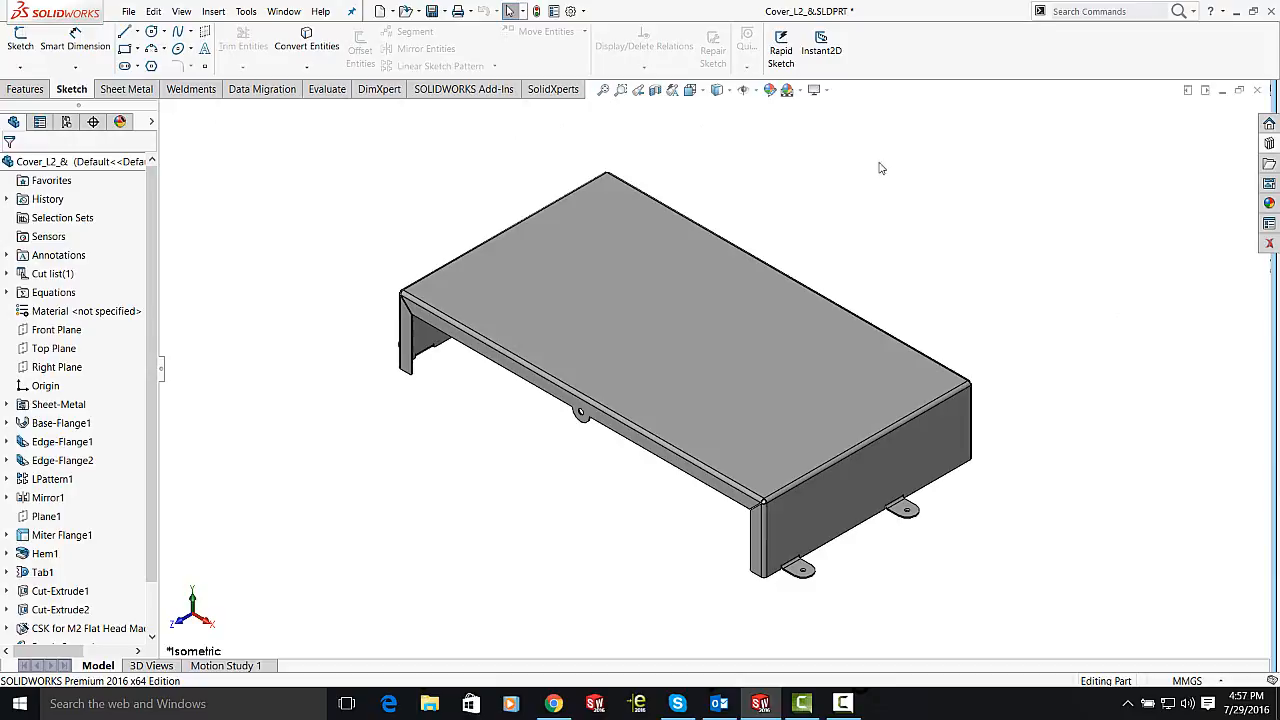
Step: Start the DFMXpress manufacturability check for the sheet metal cover
{"action": "middle_click_drag", "start_coordinate": [914, 237], "coordinate": [771, 200]}
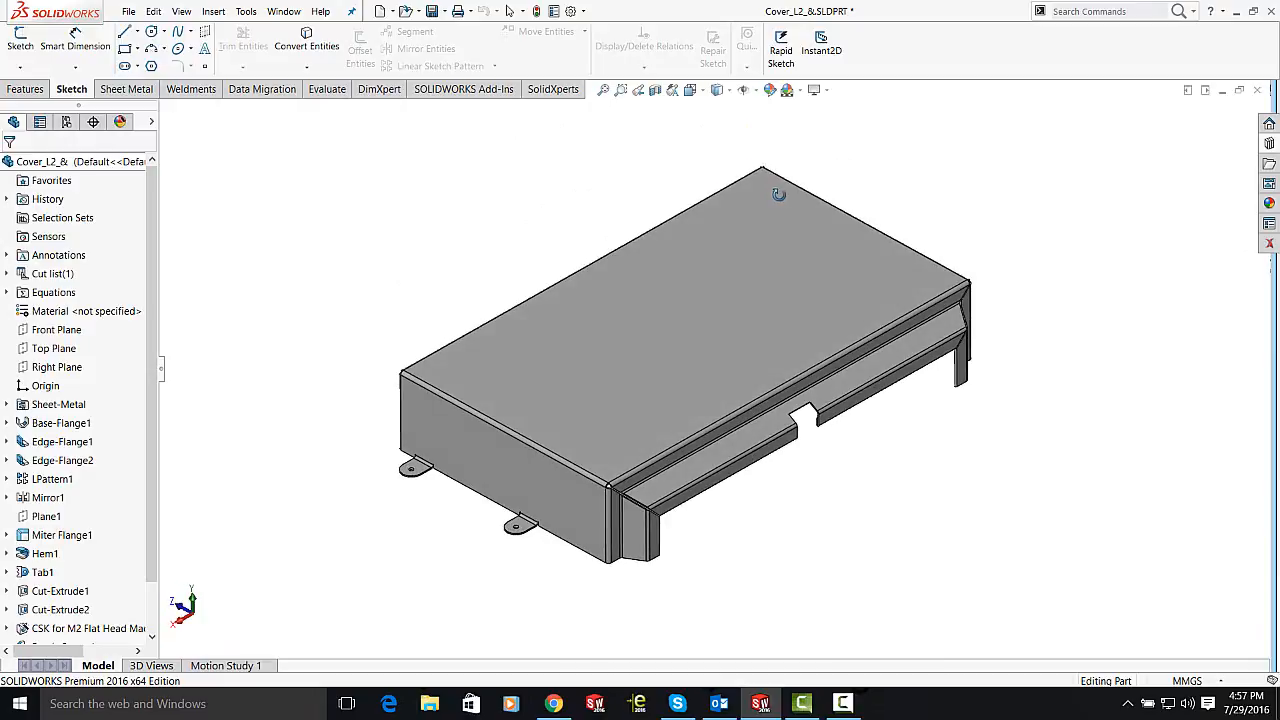
{"action": "left_click", "coordinate": [245, 12]}
{"action": "mouse_move", "coordinate": [291, 70]}
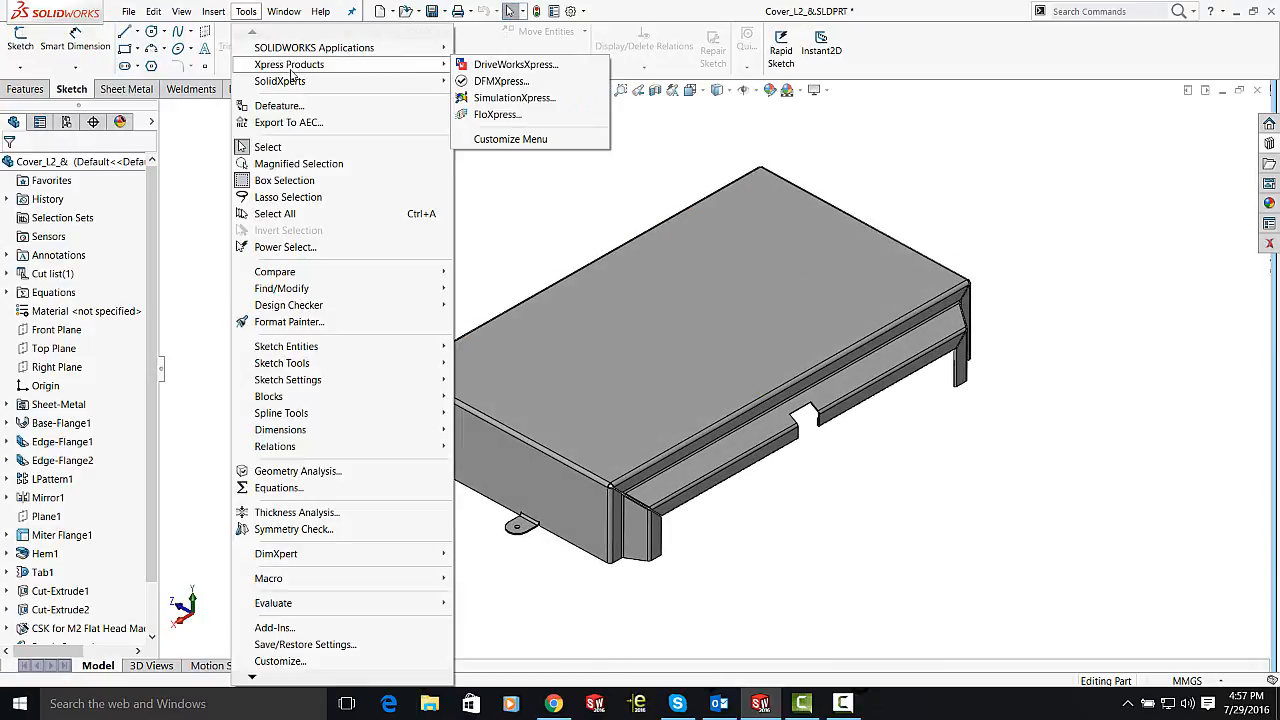
{"action": "left_click", "coordinate": [562, 88]}
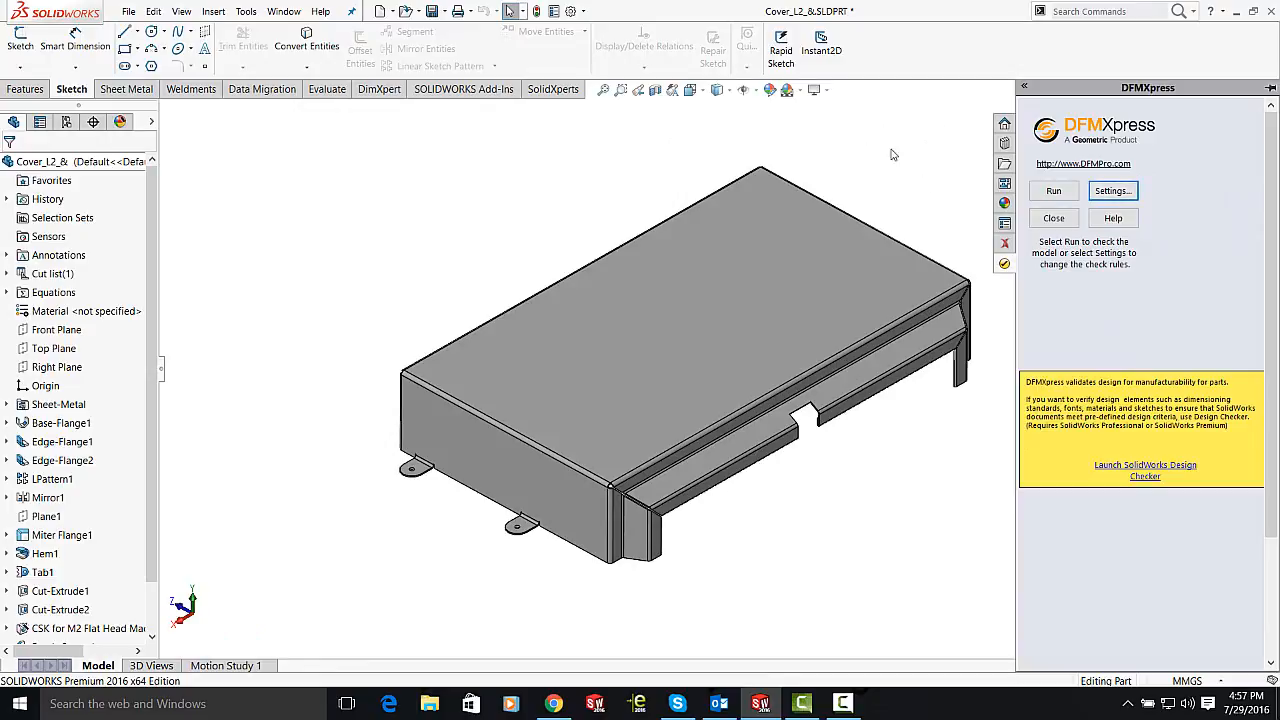
Step: Bring up the DFMXpress settings, preview the Mill/Drill only rules and choose Sheet metal as the manufacturing process
{"action": "left_click", "coordinate": [1113, 196]}
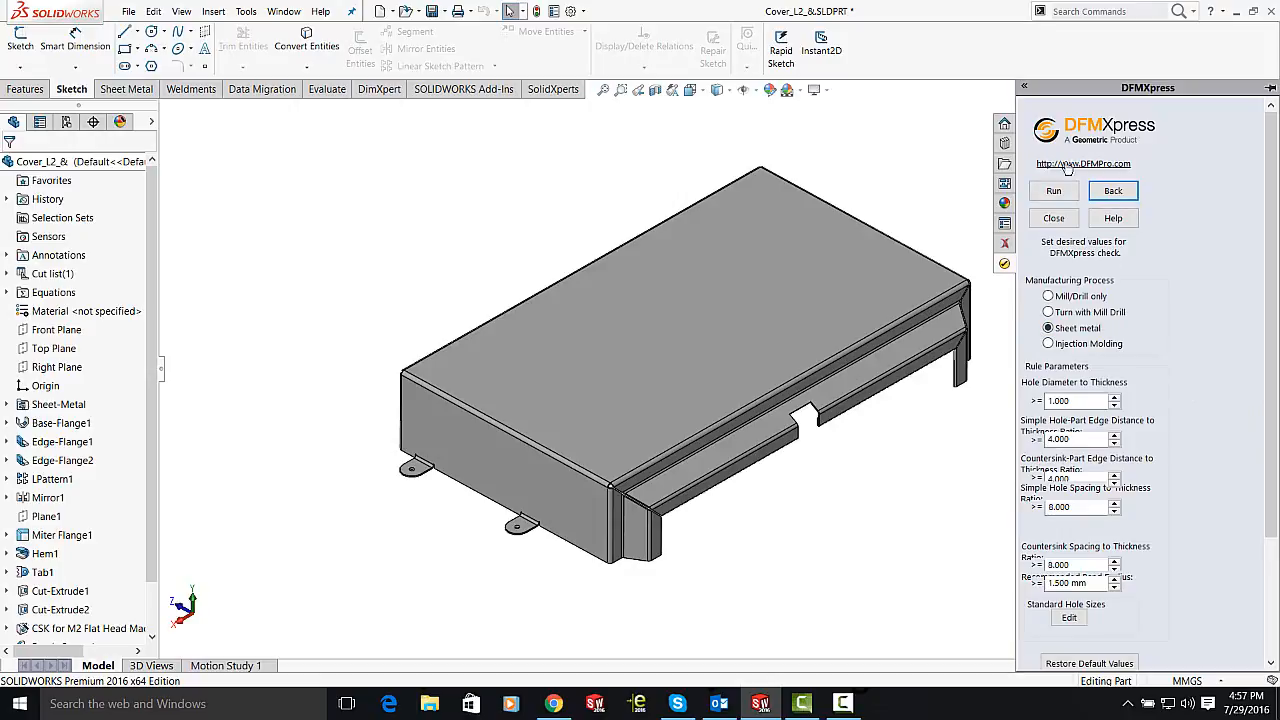
{"action": "left_click", "coordinate": [1048, 296]}
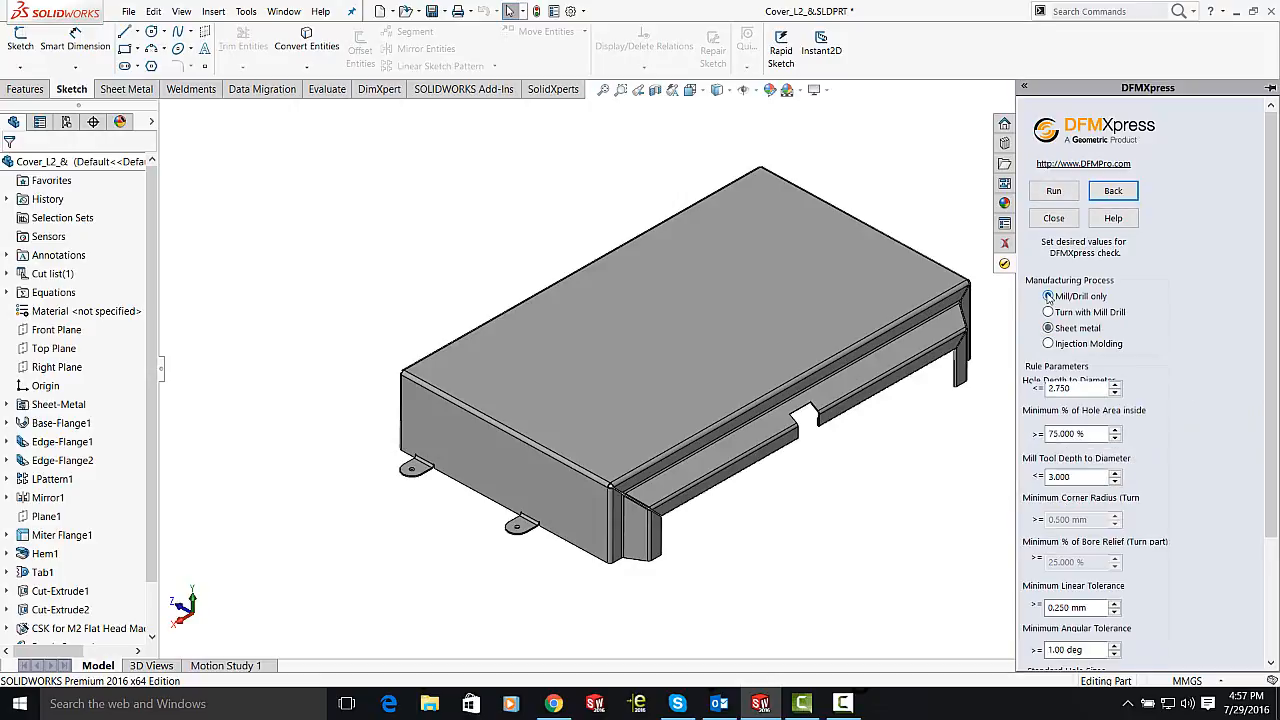
{"action": "left_click", "coordinate": [1086, 329]}
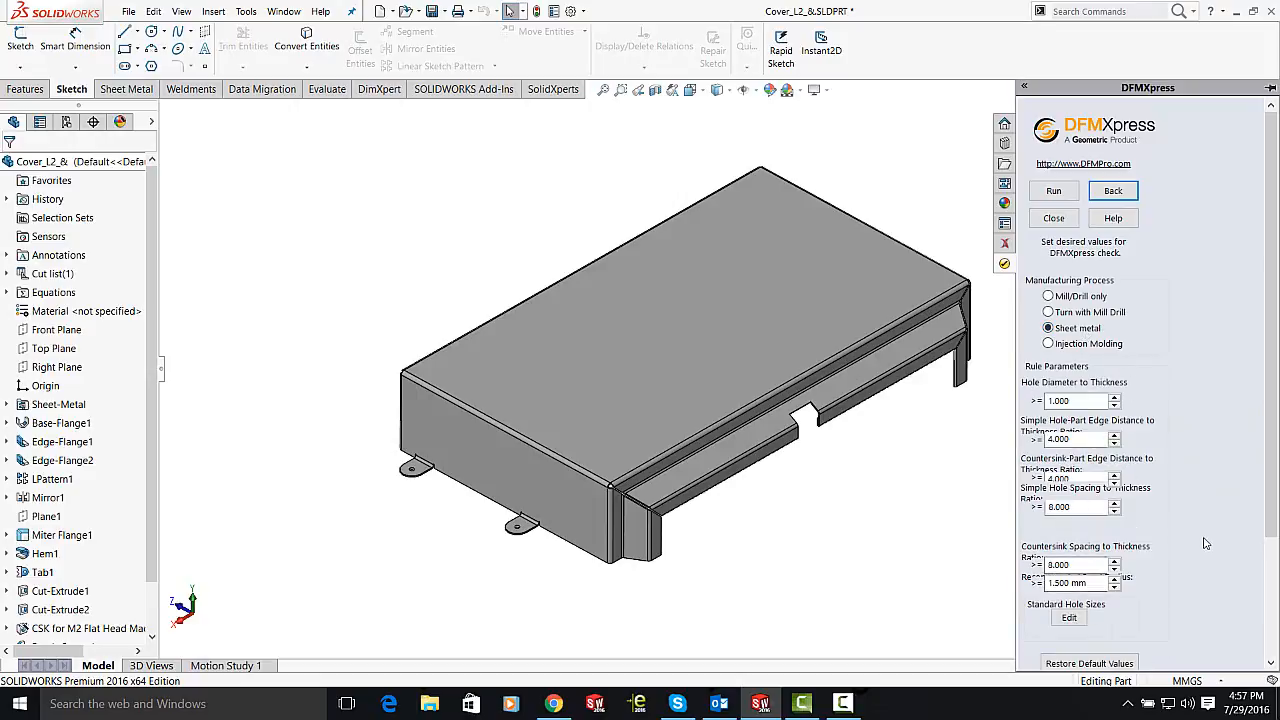
Step: Restore the default rule values and set the recommended bend radius to 1.5 mm
{"action": "left_click_drag", "start_coordinate": [1267, 500], "coordinate": [1276, 606]}
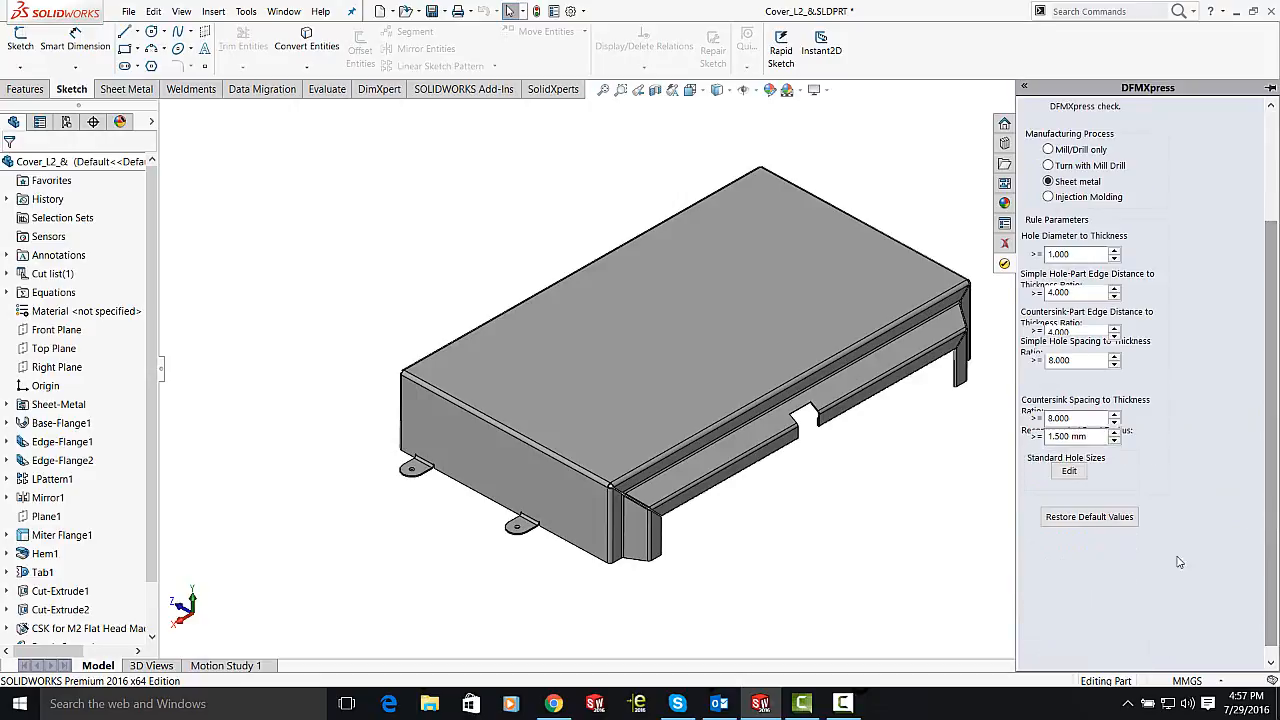
{"action": "left_click", "coordinate": [1088, 521]}
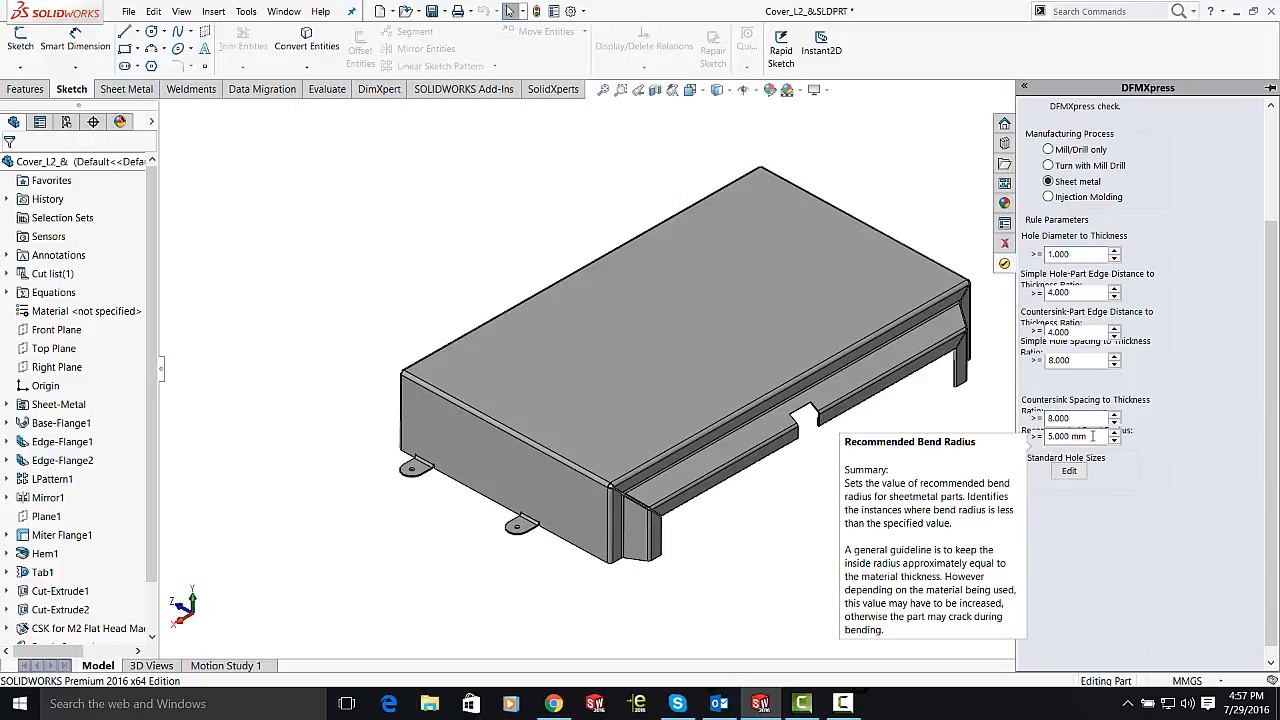
{"action": "left_click_drag", "start_coordinate": [1093, 436], "coordinate": [981, 455]}
{"action": "type", "text": "1."}
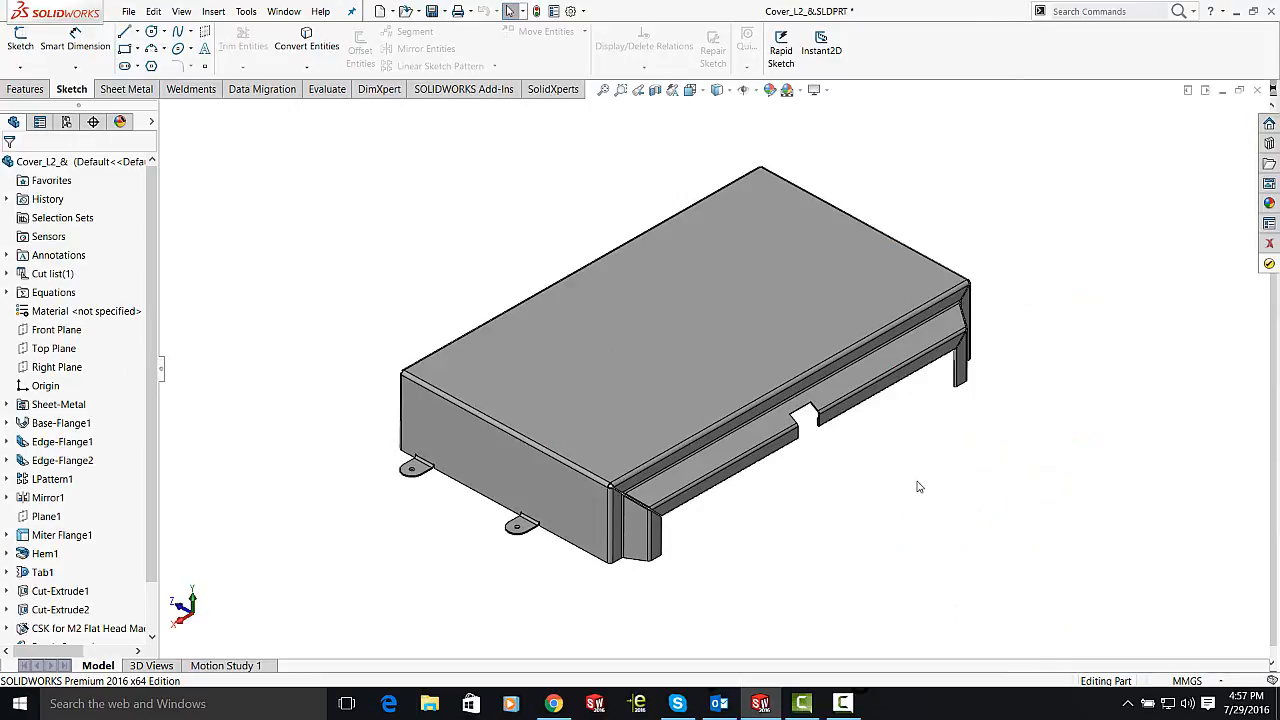
Step: Run the DFMXpress check and expand the Recommended Bend Radius rule and the list of passed rules
{"action": "left_click", "coordinate": [1269, 264]}
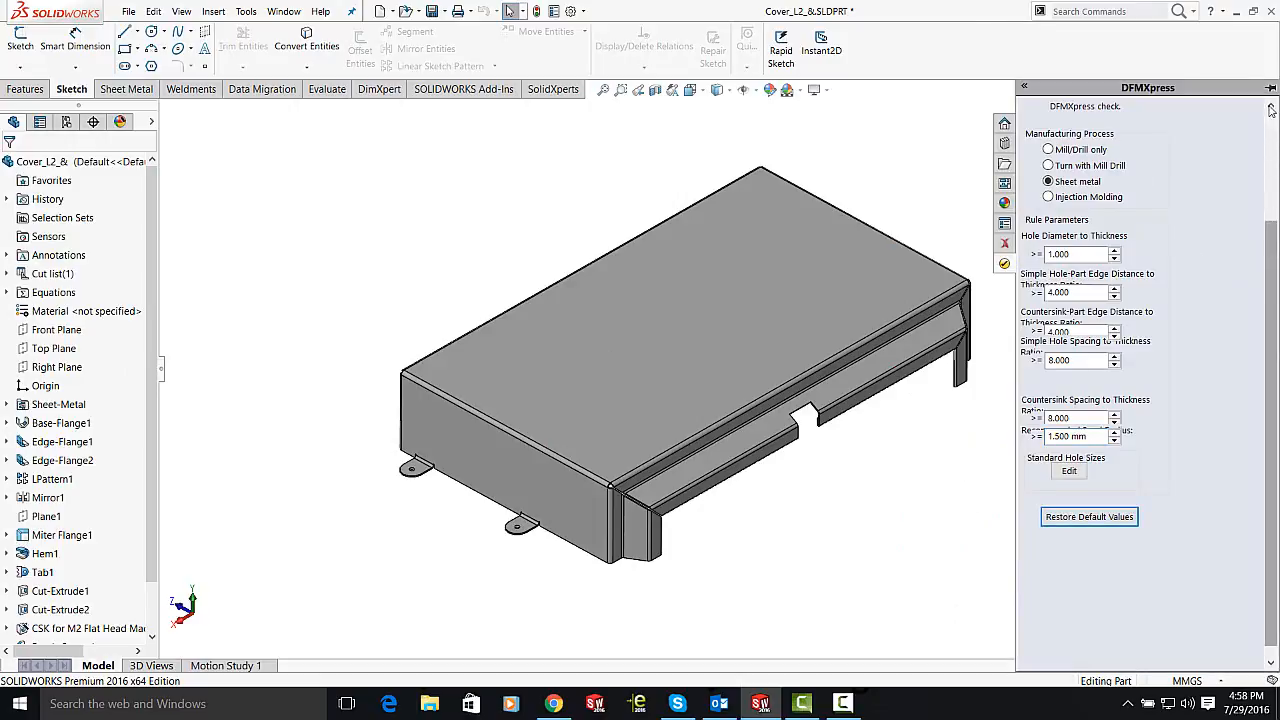
{"action": "scroll", "coordinate": [1271, 111], "scroll_direction": "up", "scroll_amount": 3}
{"action": "left_click", "coordinate": [1062, 192]}
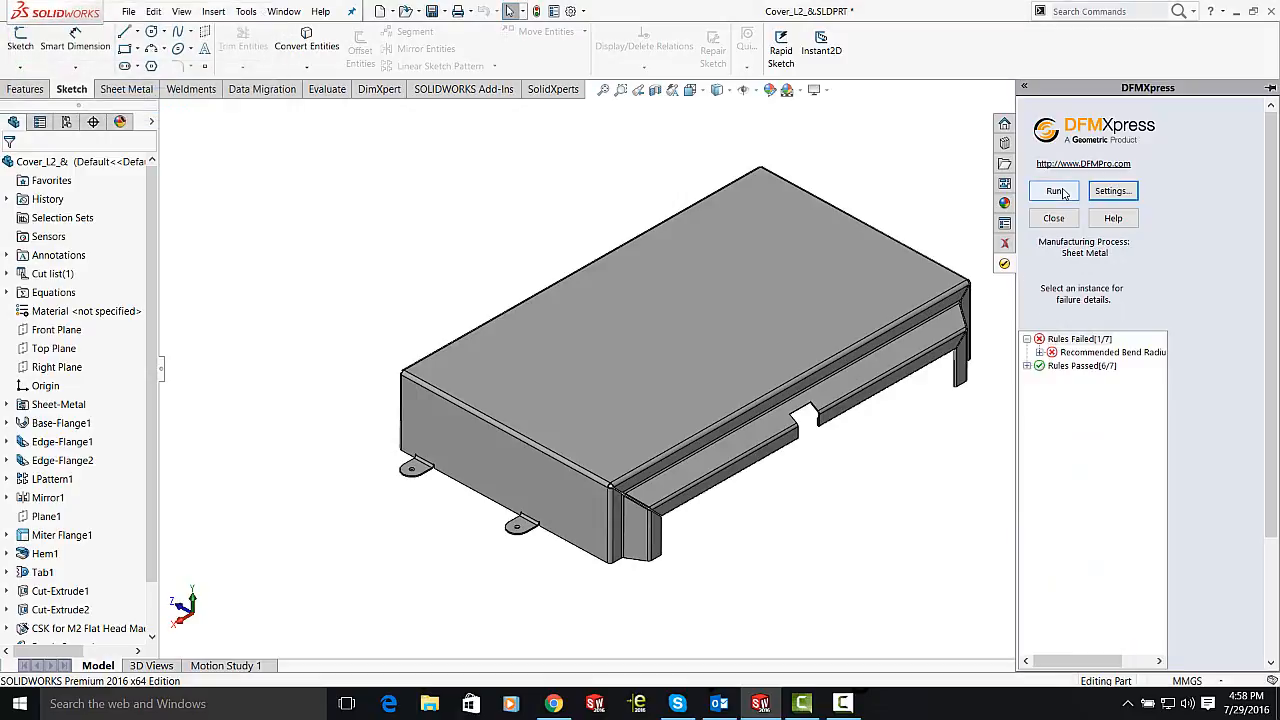
{"action": "left_click", "coordinate": [1040, 353]}
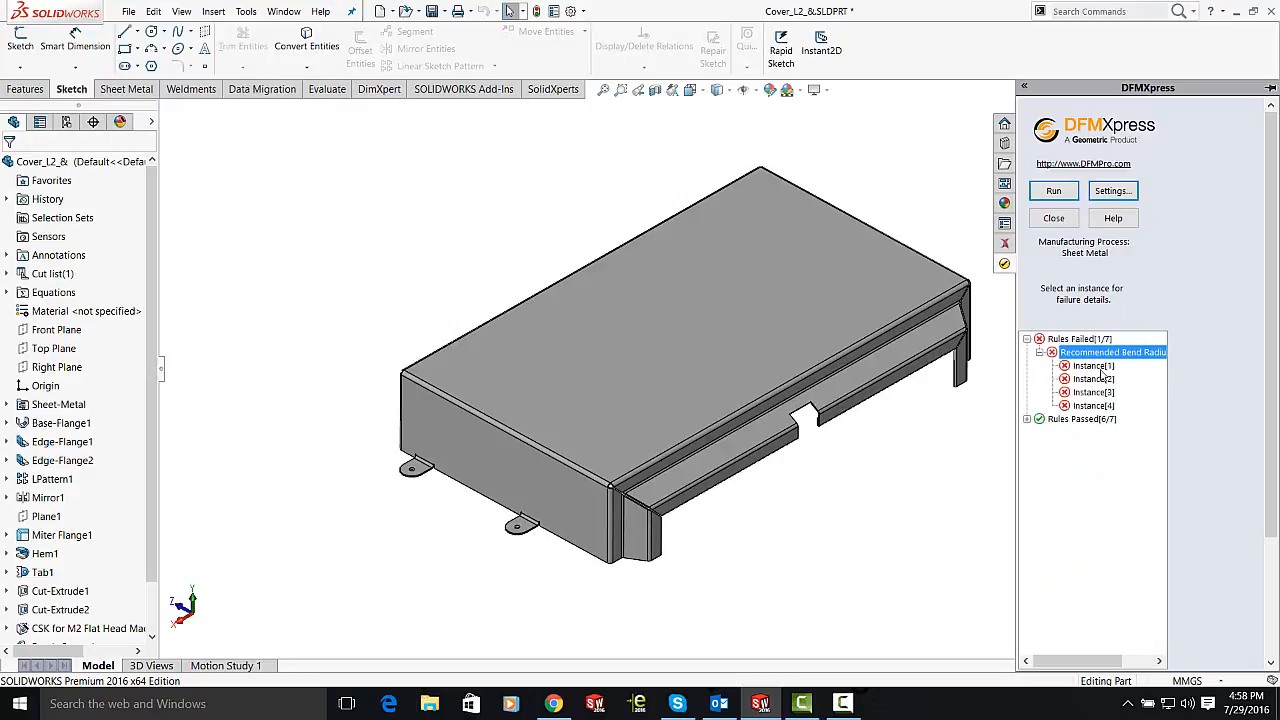
{"action": "mouse_move", "coordinate": [1124, 358]}
{"action": "left_click", "coordinate": [1026, 420]}
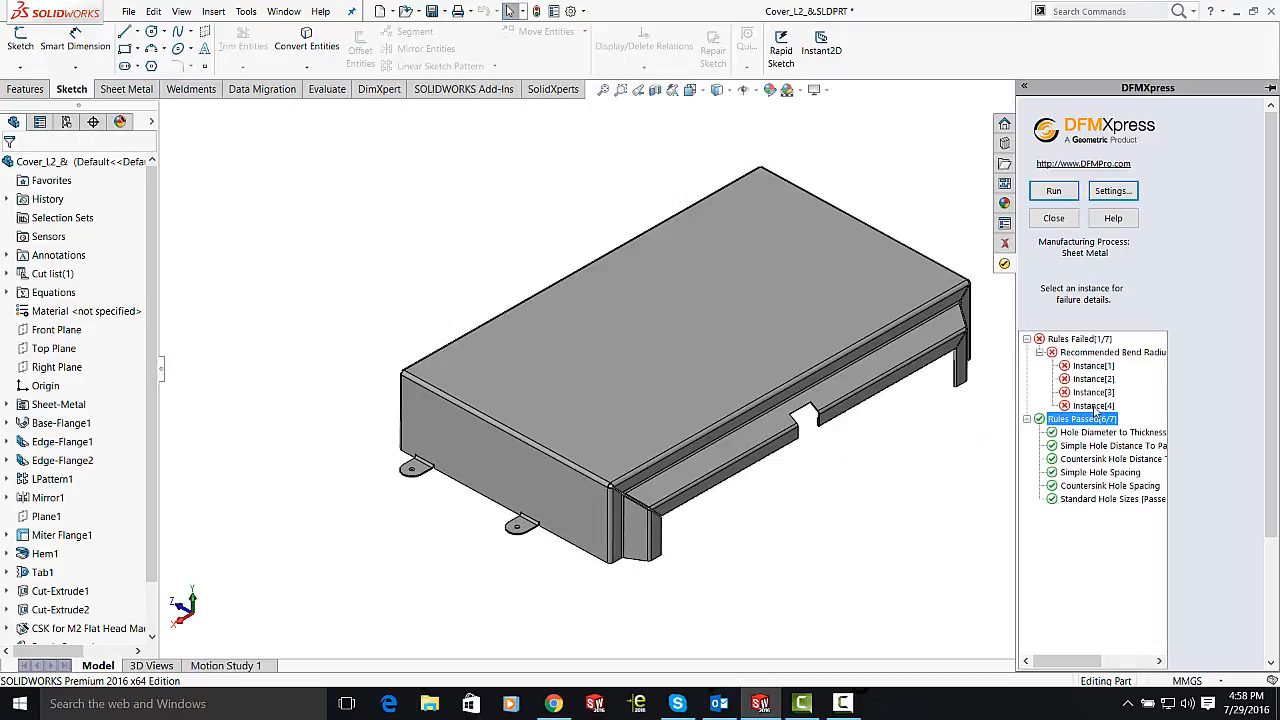
Step: Examine Recommended Bend Radius instances 4, 3 and 2 and locate the bends they refer to on the cover
{"action": "left_click", "coordinate": [1095, 406]}
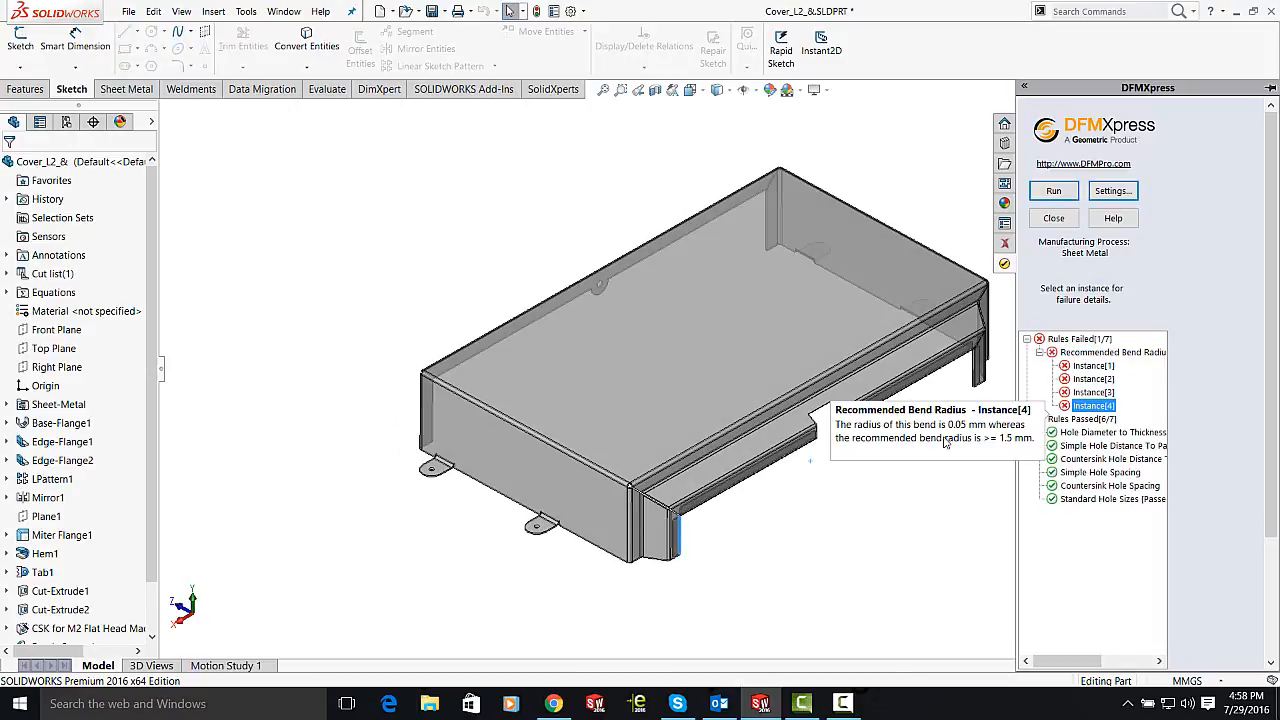
{"action": "left_click", "coordinate": [1100, 394]}
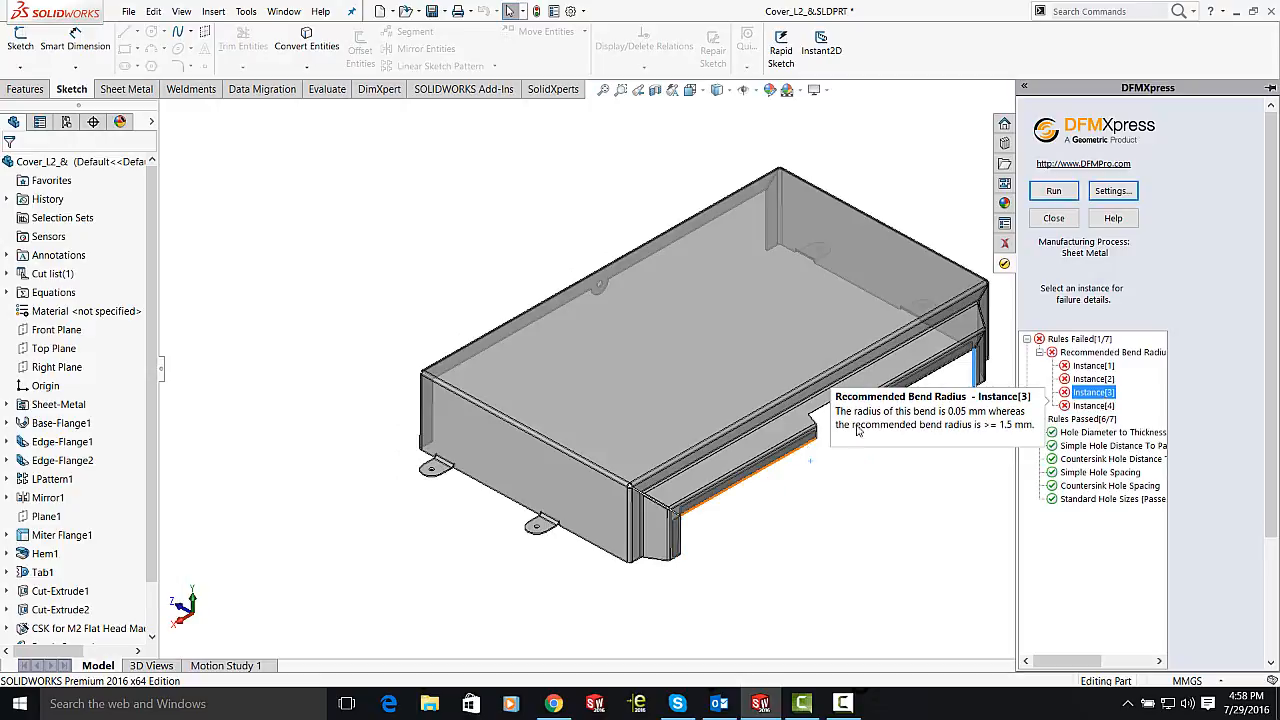
{"action": "left_click", "coordinate": [1091, 379]}
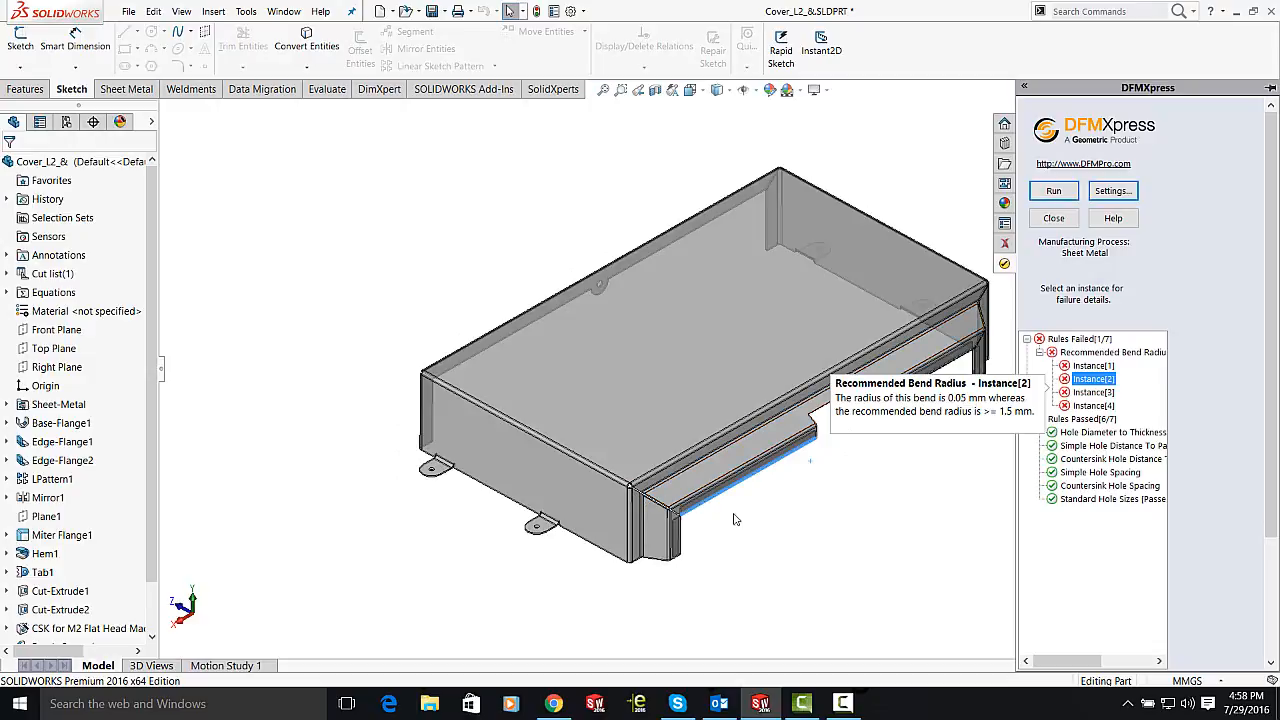
{"action": "scroll", "coordinate": [678, 483], "scroll_direction": "down", "scroll_amount": 6}
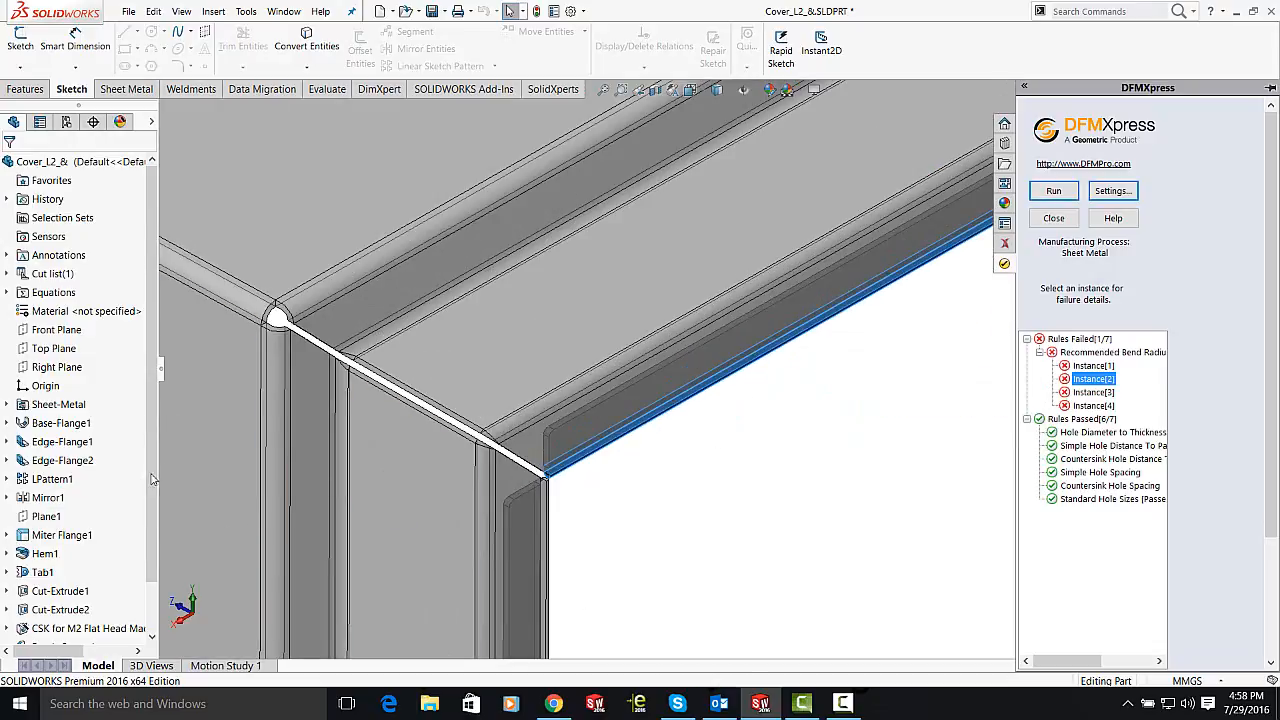
Step: Edit Hem1 to use the rolled hem type with a 1.5 mm radius
{"action": "scroll", "coordinate": [60, 510], "scroll_direction": "down", "scroll_amount": 1}
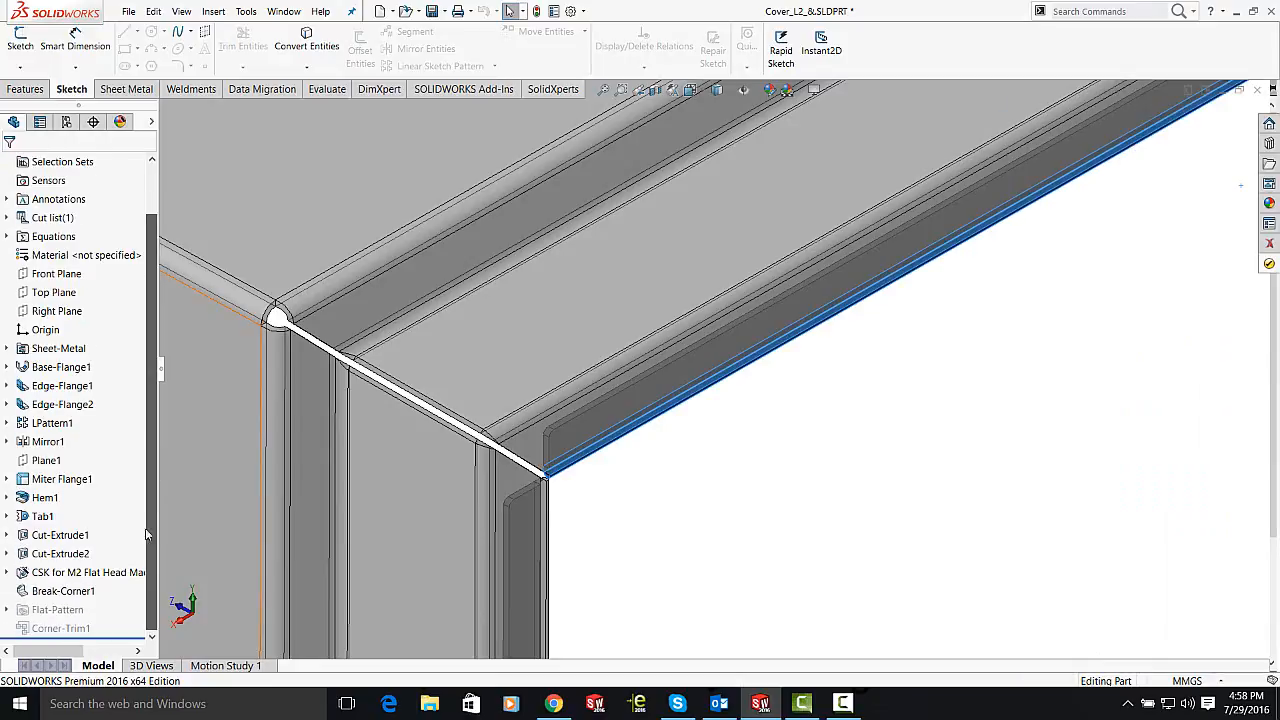
{"action": "right_click", "coordinate": [47, 503]}
{"action": "left_click", "coordinate": [57, 397]}
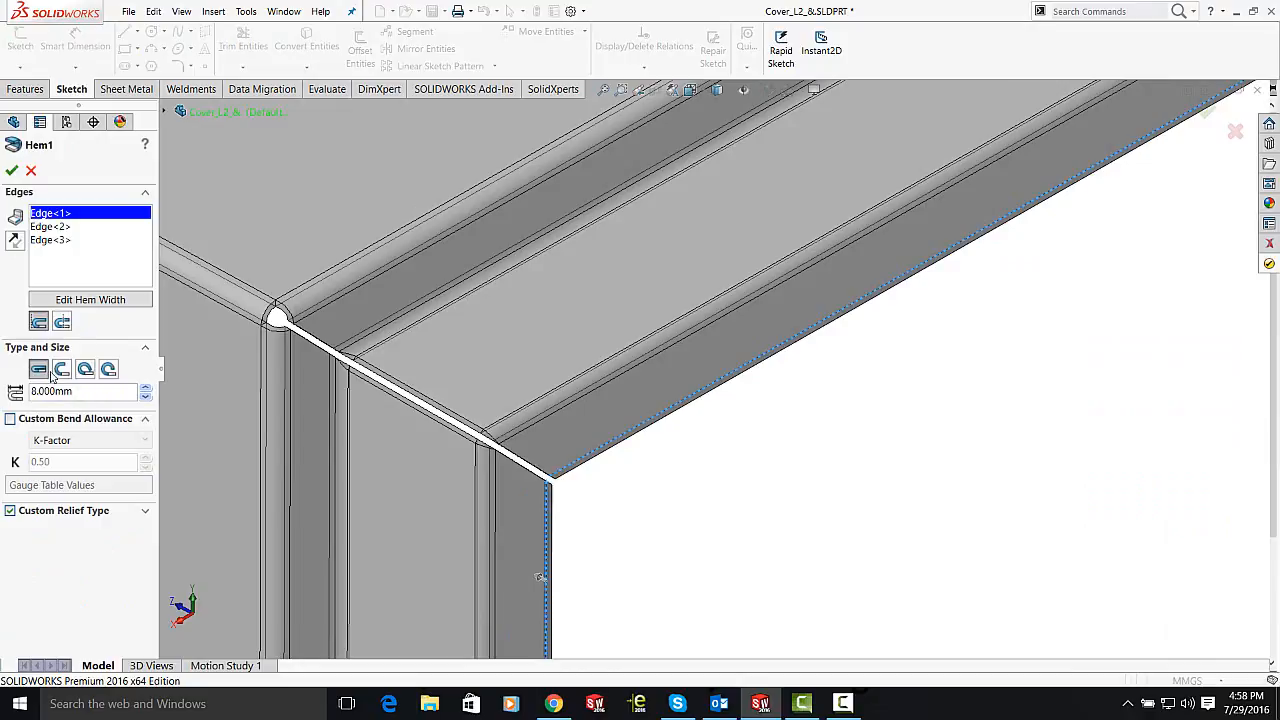
{"action": "left_click", "coordinate": [109, 370]}
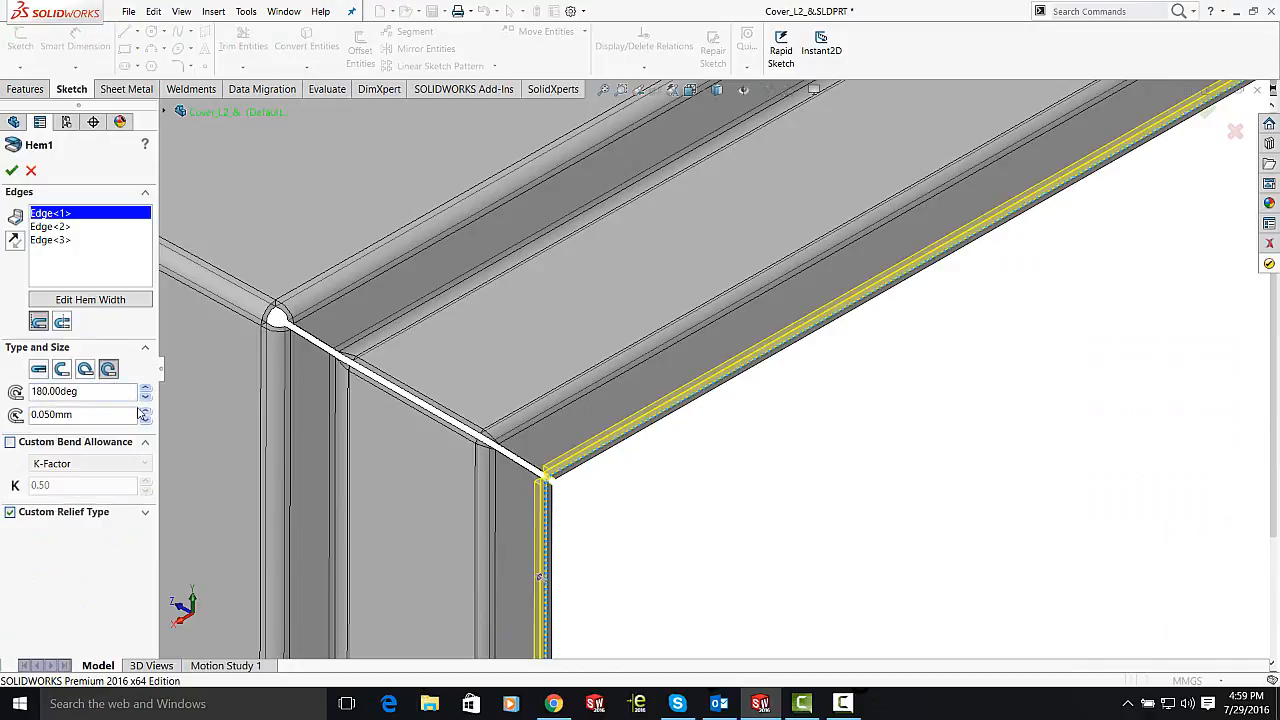
{"action": "left_click_drag", "start_coordinate": [77, 418], "coordinate": [35, 414]}
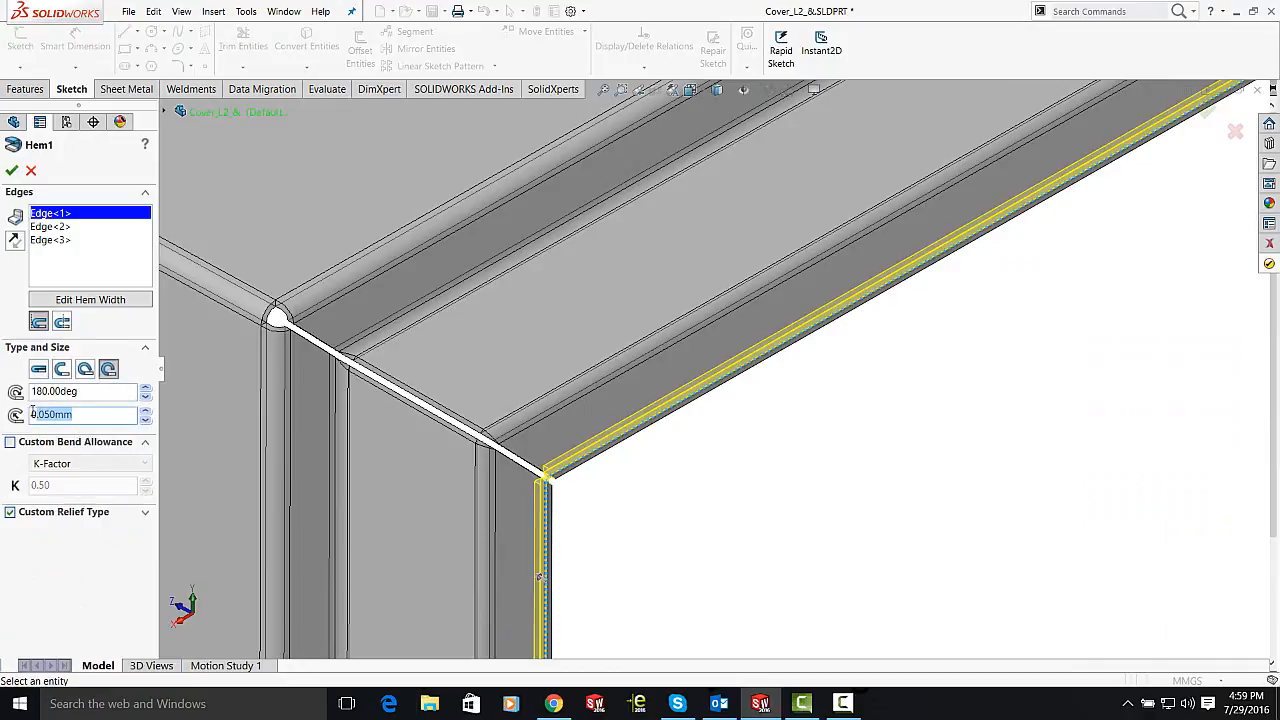
{"action": "left_click", "coordinate": [80, 414]}
{"action": "double_click", "coordinate": [63, 415]}
{"action": "type", "text": "1.5"}
{"action": "left_click", "coordinate": [12, 171]}
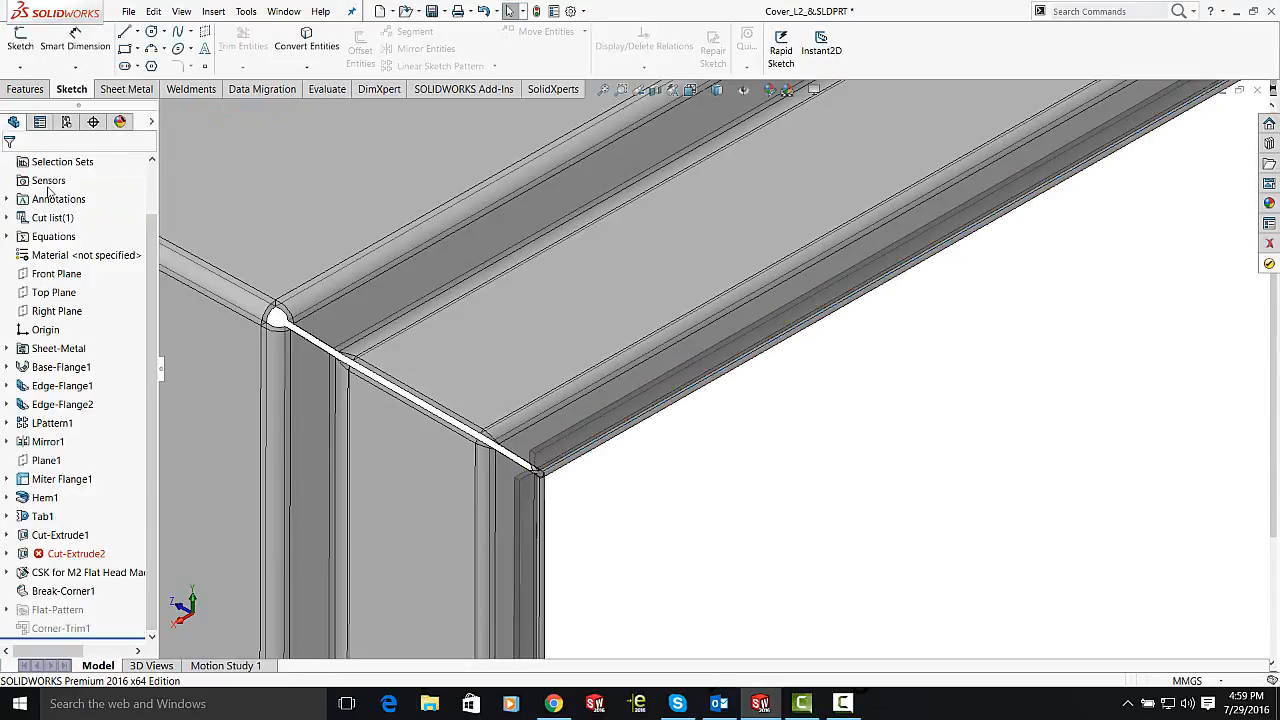
Step: Rerun the DFMXpress check on the modified cover and expand the passed rules
{"action": "middle_click_drag", "start_coordinate": [797, 410], "coordinate": [929, 338]}
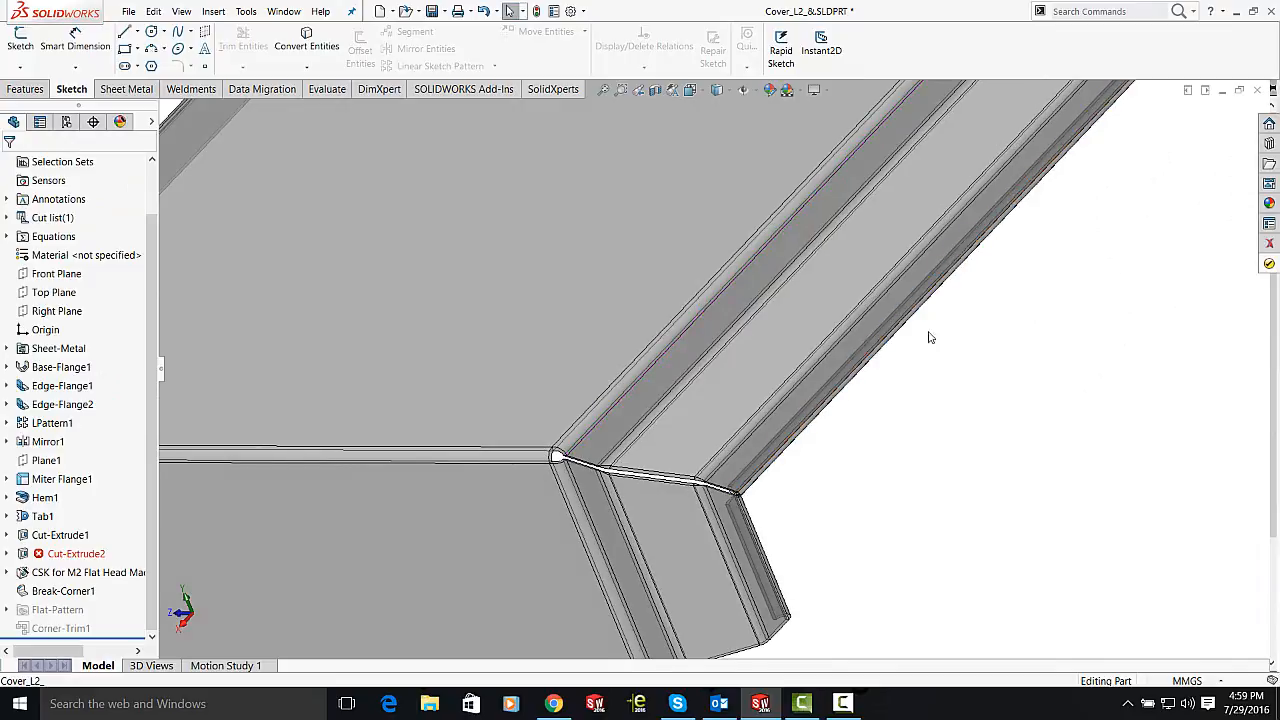
{"action": "left_click", "coordinate": [1269, 264]}
{"action": "left_click", "coordinate": [1058, 192]}
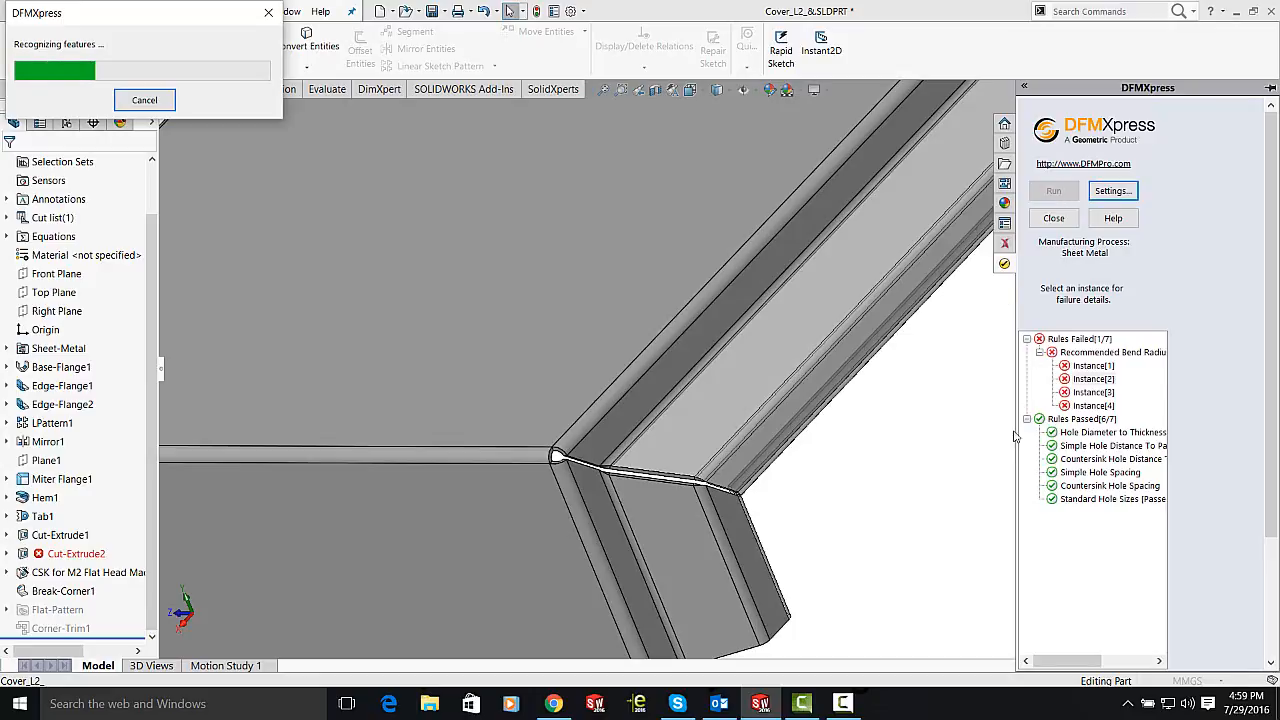
{"action": "left_click", "coordinate": [1026, 353]}
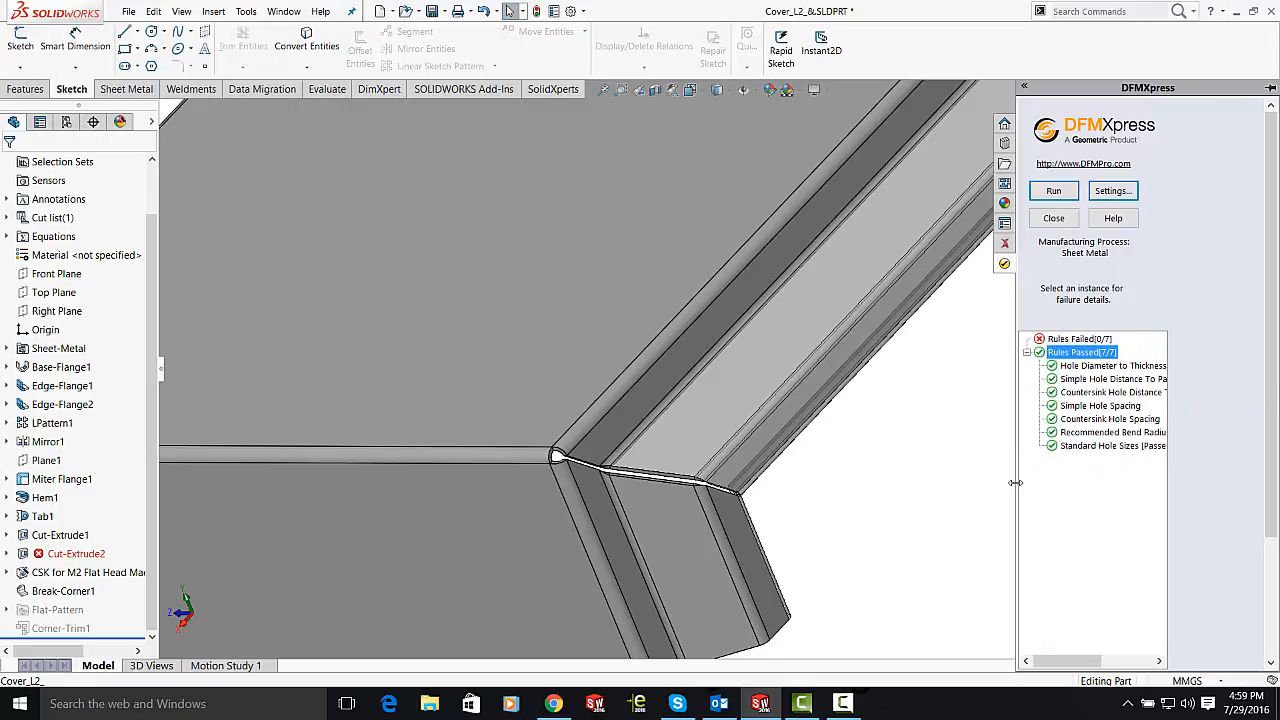
Step: Inspect the modified cover's flanges, tabs and hemmed side from several angles and close the DFMXpress check
{"action": "scroll", "coordinate": [962, 481], "scroll_direction": "up", "scroll_amount": 3}
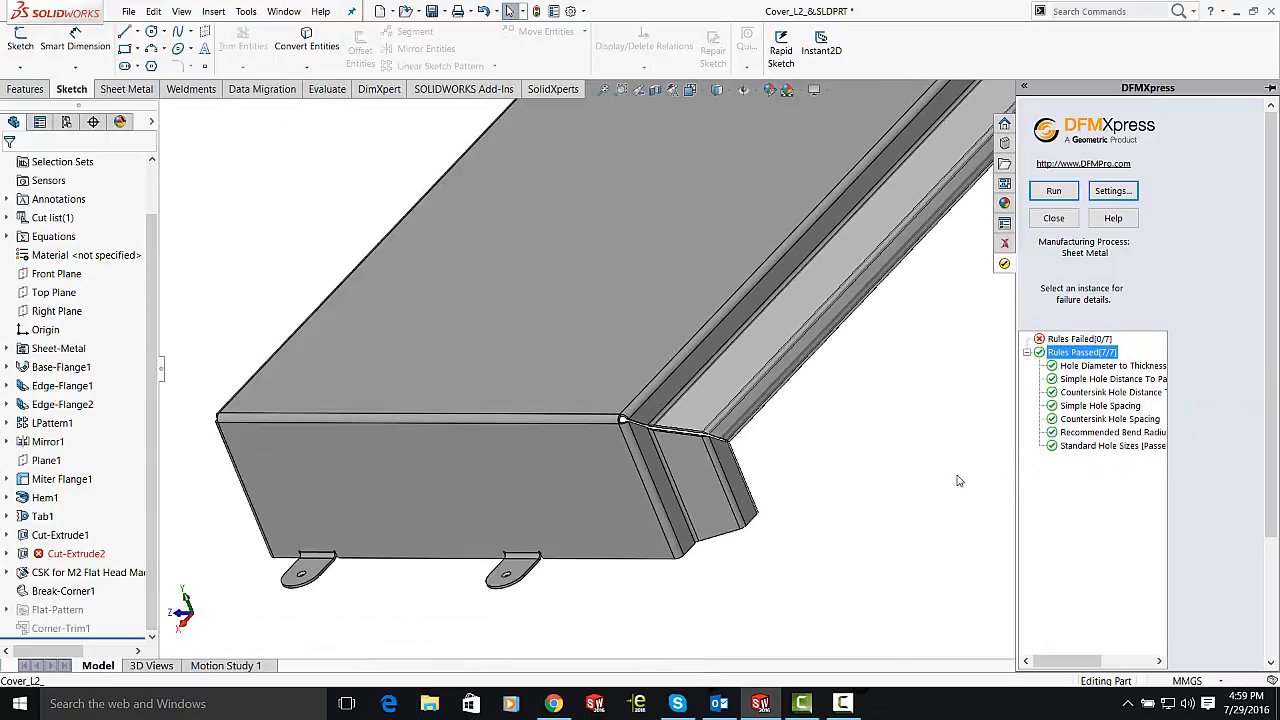
{"action": "scroll", "coordinate": [958, 481], "scroll_direction": "up", "scroll_amount": 3}
{"action": "middle_click_drag", "start_coordinate": [958, 481], "coordinate": [740, 510]}
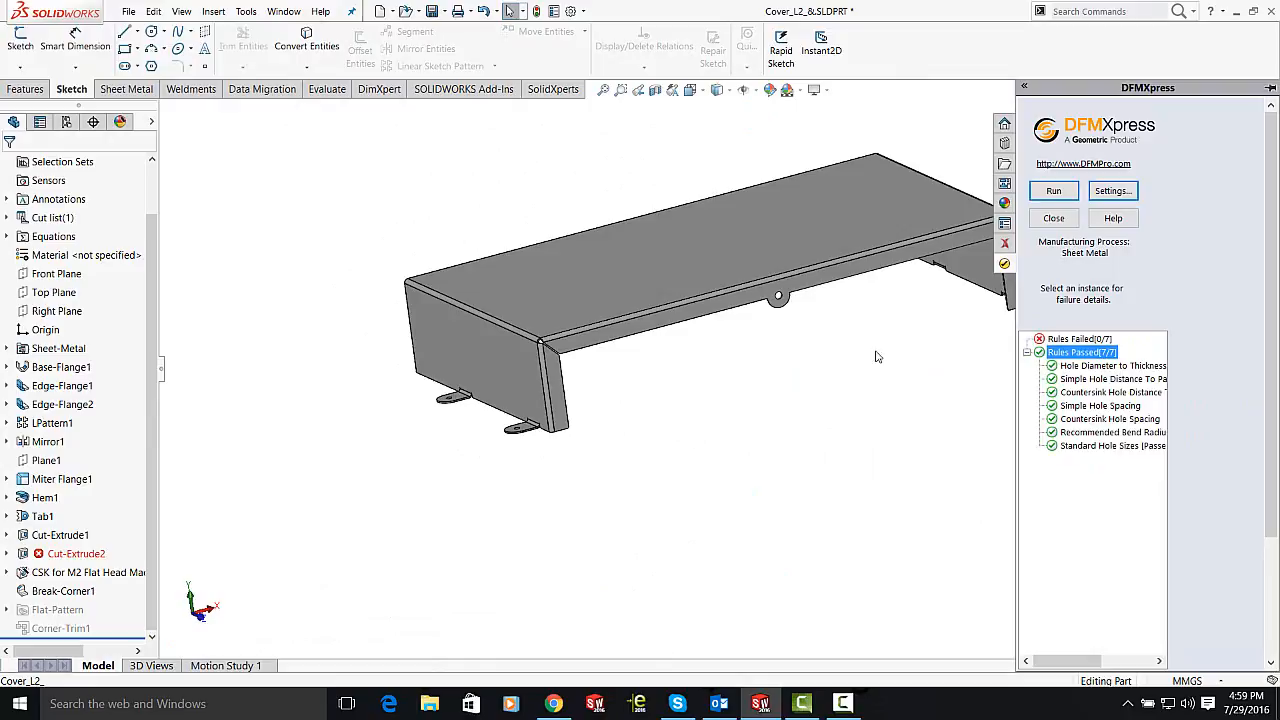
{"action": "scroll", "coordinate": [903, 335], "scroll_direction": "down", "scroll_amount": 3}
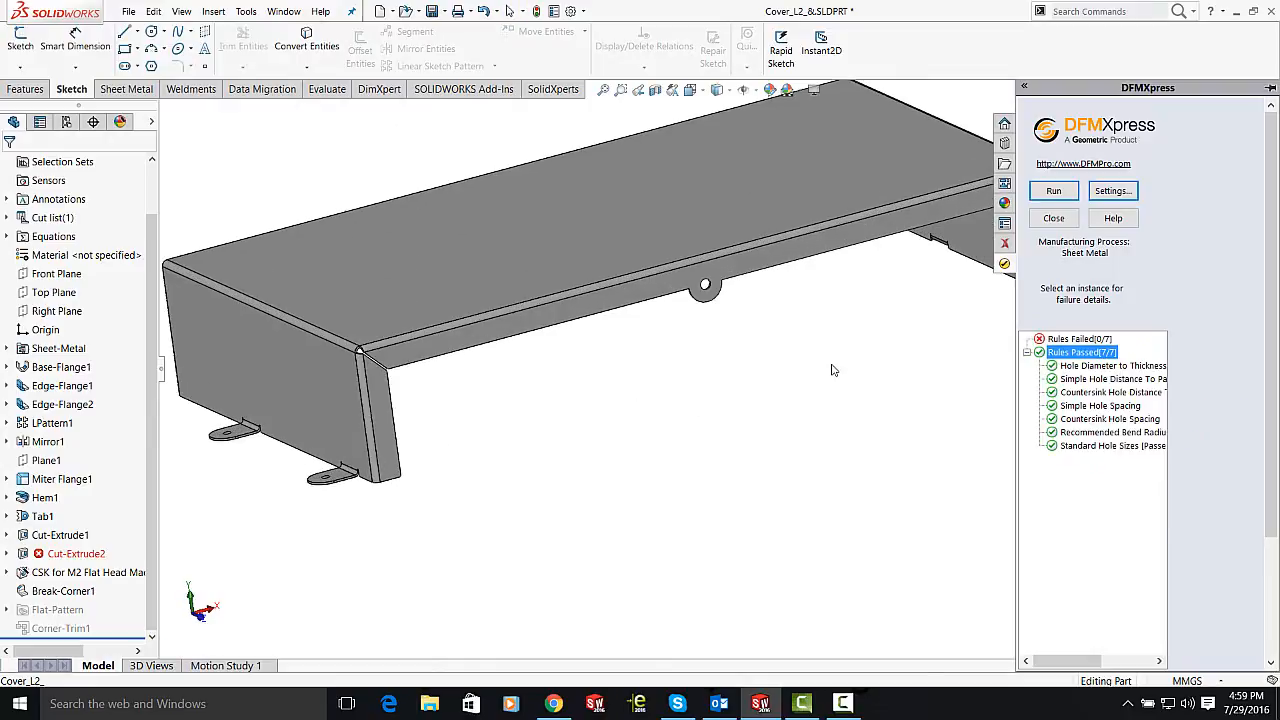
{"action": "middle_click_drag", "start_coordinate": [835, 365], "coordinate": [1003, 352]}
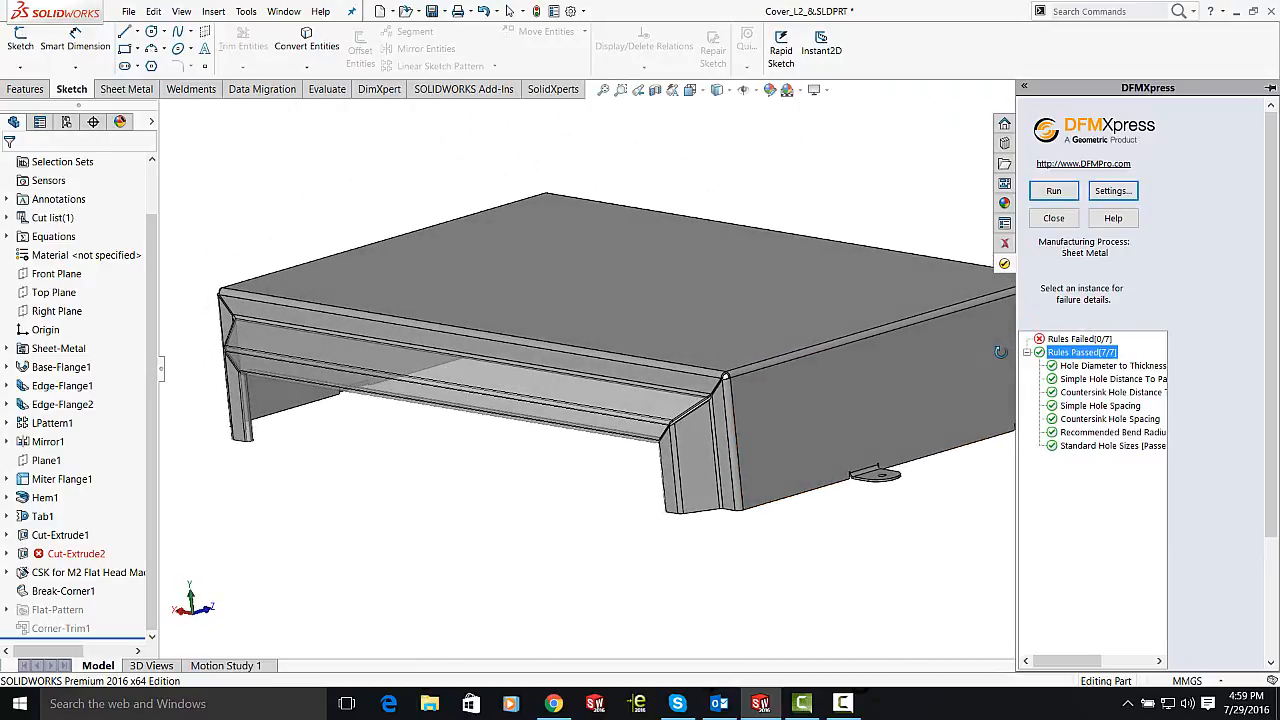
{"action": "middle_click", "coordinate": [1002, 352]}
{"action": "scroll", "coordinate": [823, 398], "scroll_direction": "up", "scroll_amount": 3}
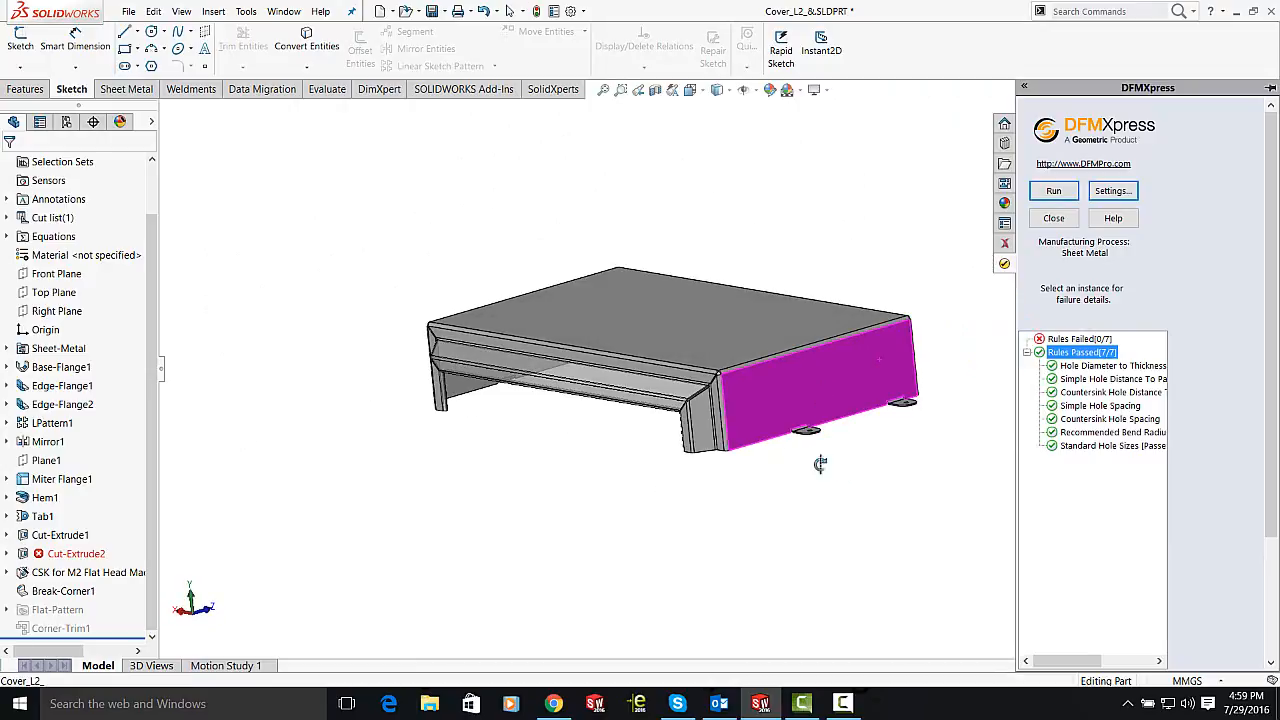
{"action": "middle_click_drag", "start_coordinate": [727, 267], "coordinate": [625, 309]}
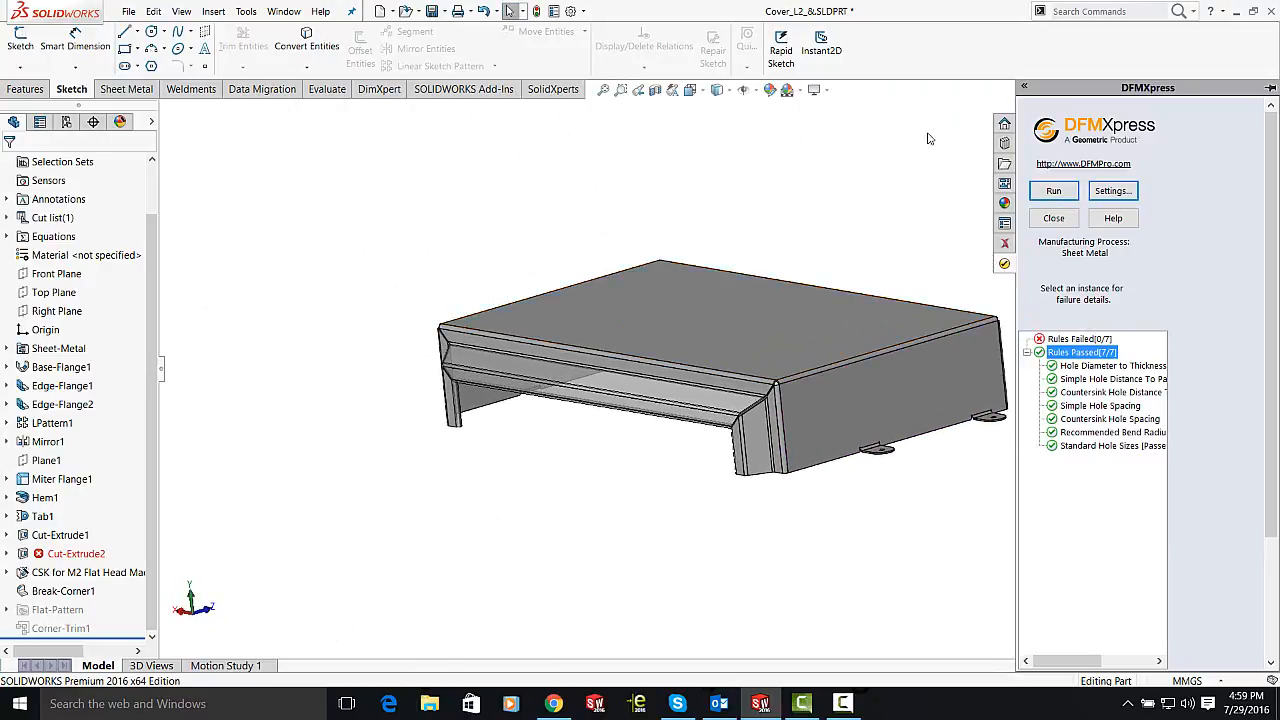
{"action": "left_click", "coordinate": [1061, 222]}
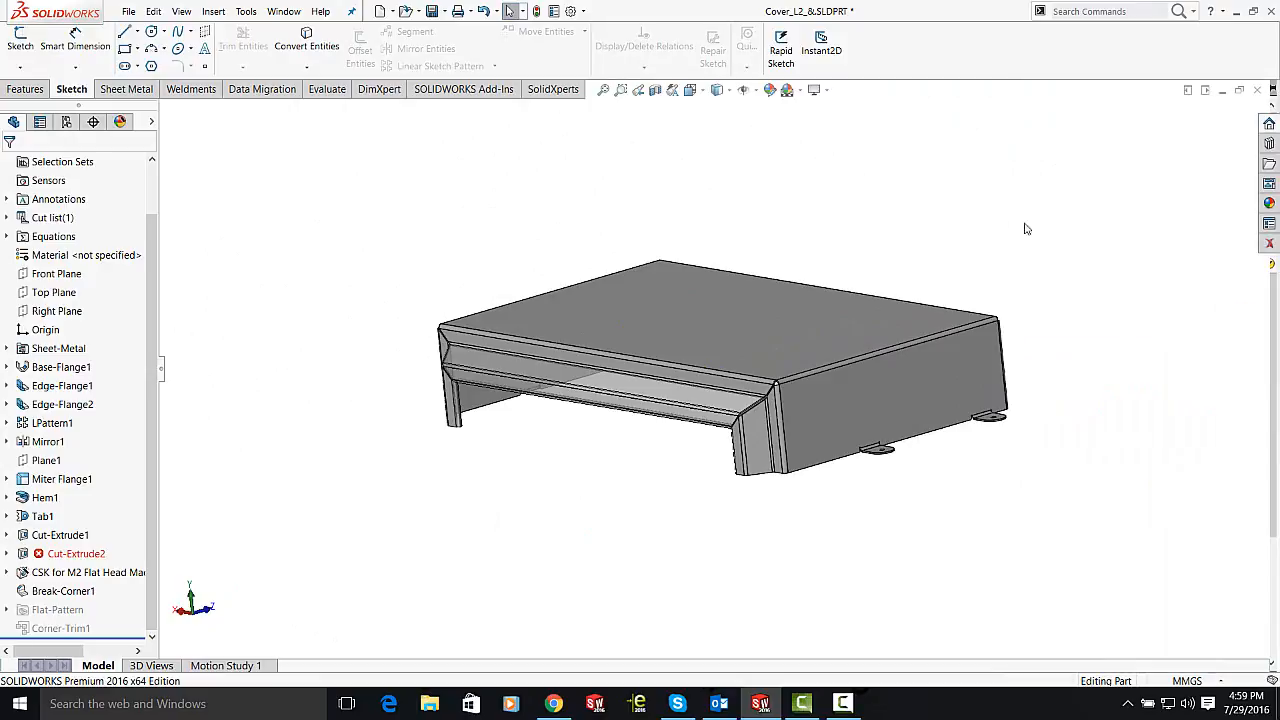
Step: Switch to Chrome to consult the Quality Tool design handbook and the eRAPID Design Guidelines, and return to the cover in SOLIDWORKS
{"action": "middle_click_drag", "start_coordinate": [1023, 229], "coordinate": [1168, 362]}
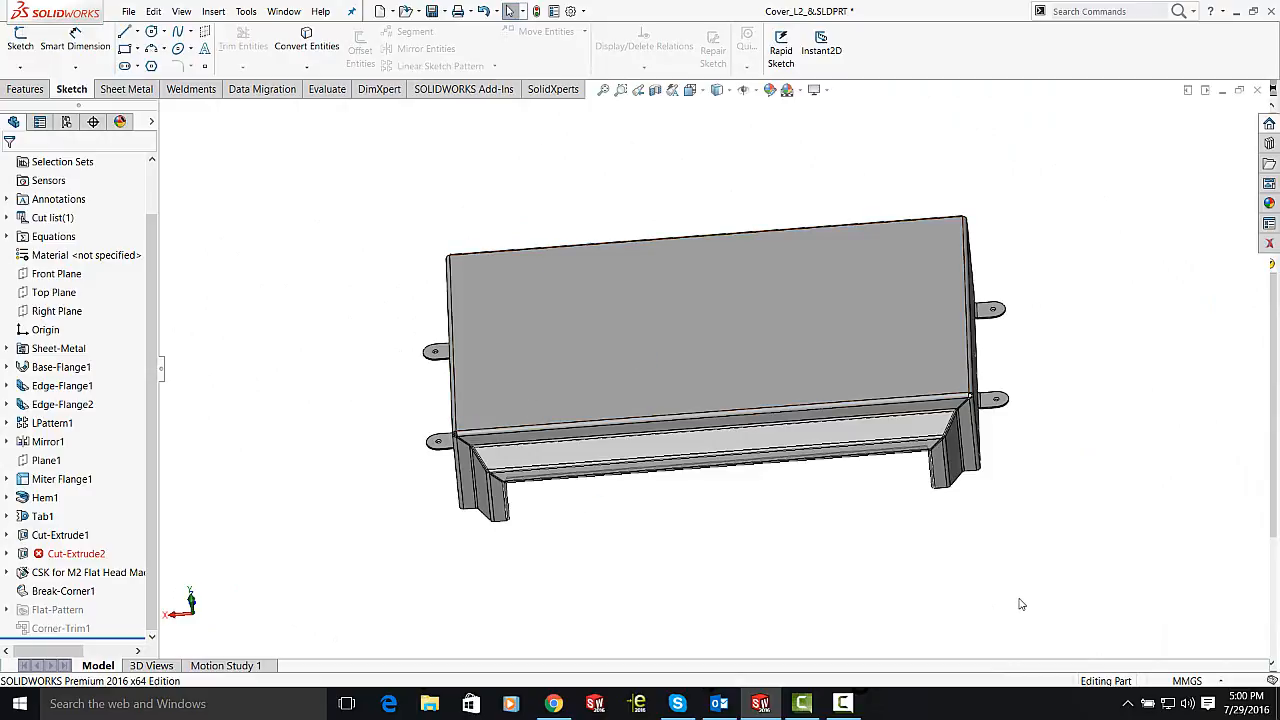
{"action": "left_click", "coordinate": [553, 703]}
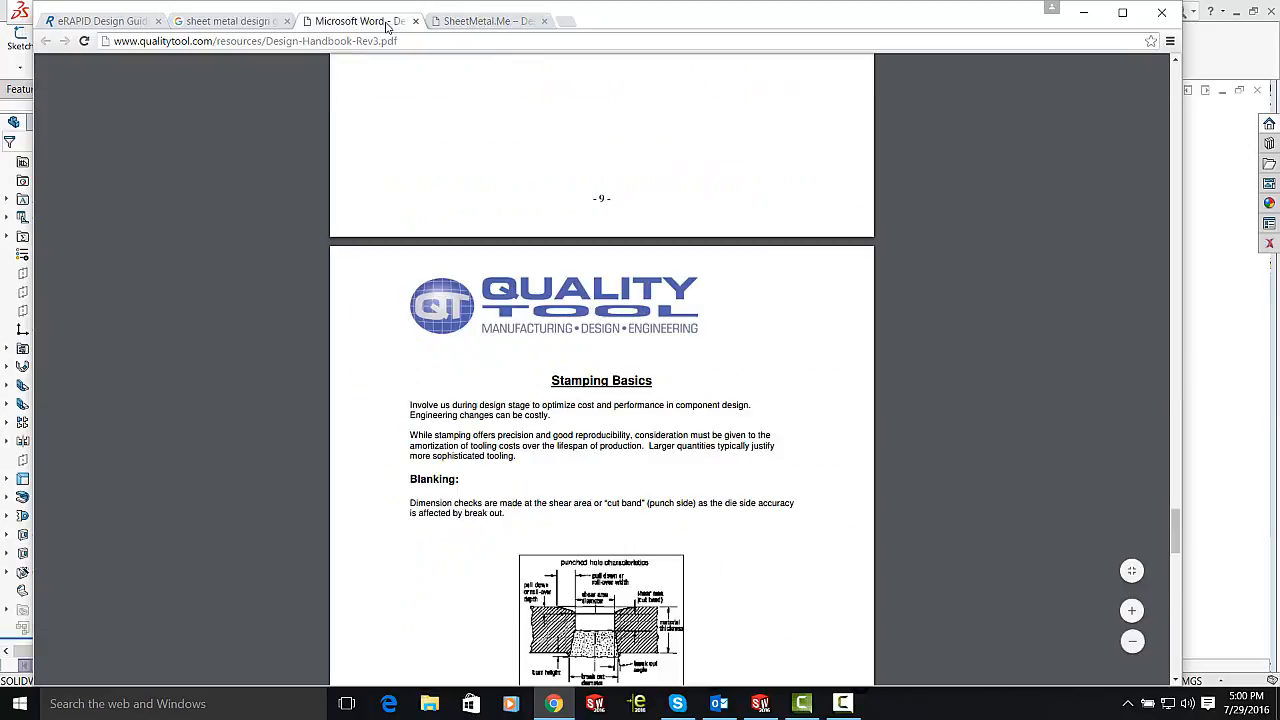
{"action": "left_click", "coordinate": [370, 24]}
{"action": "left_click", "coordinate": [118, 22]}
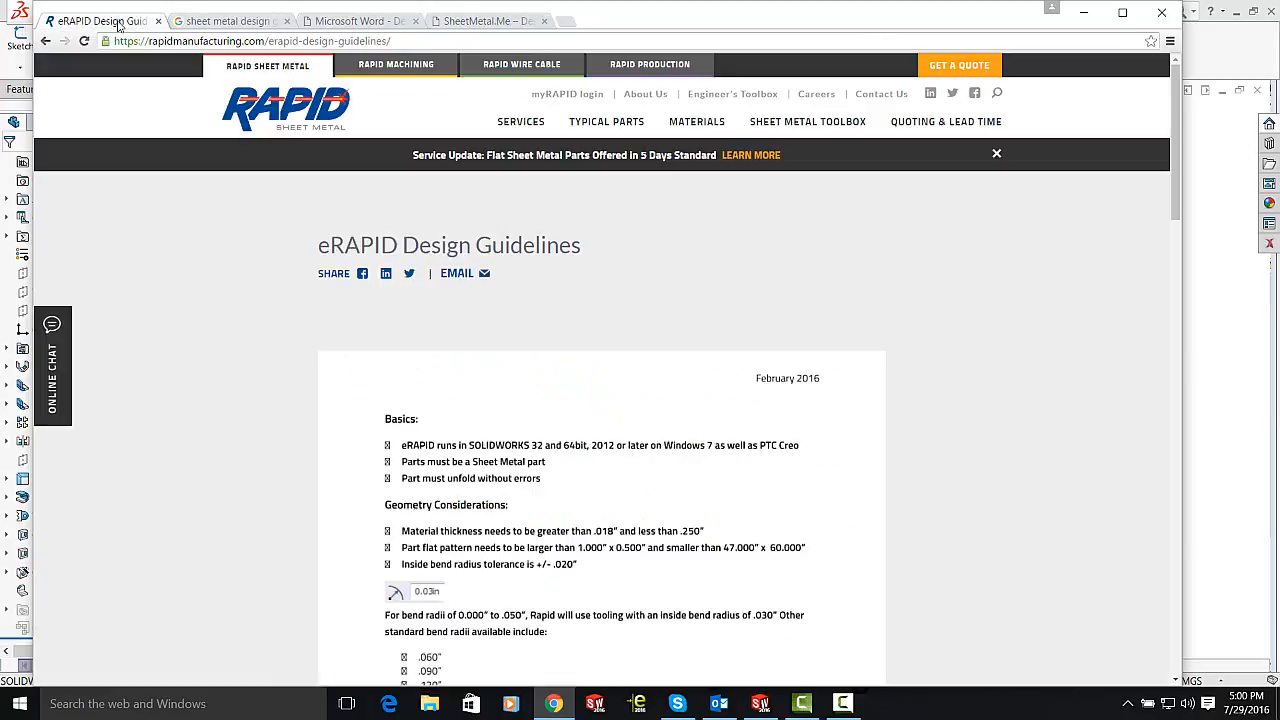
{"action": "left_click", "coordinate": [1083, 12]}
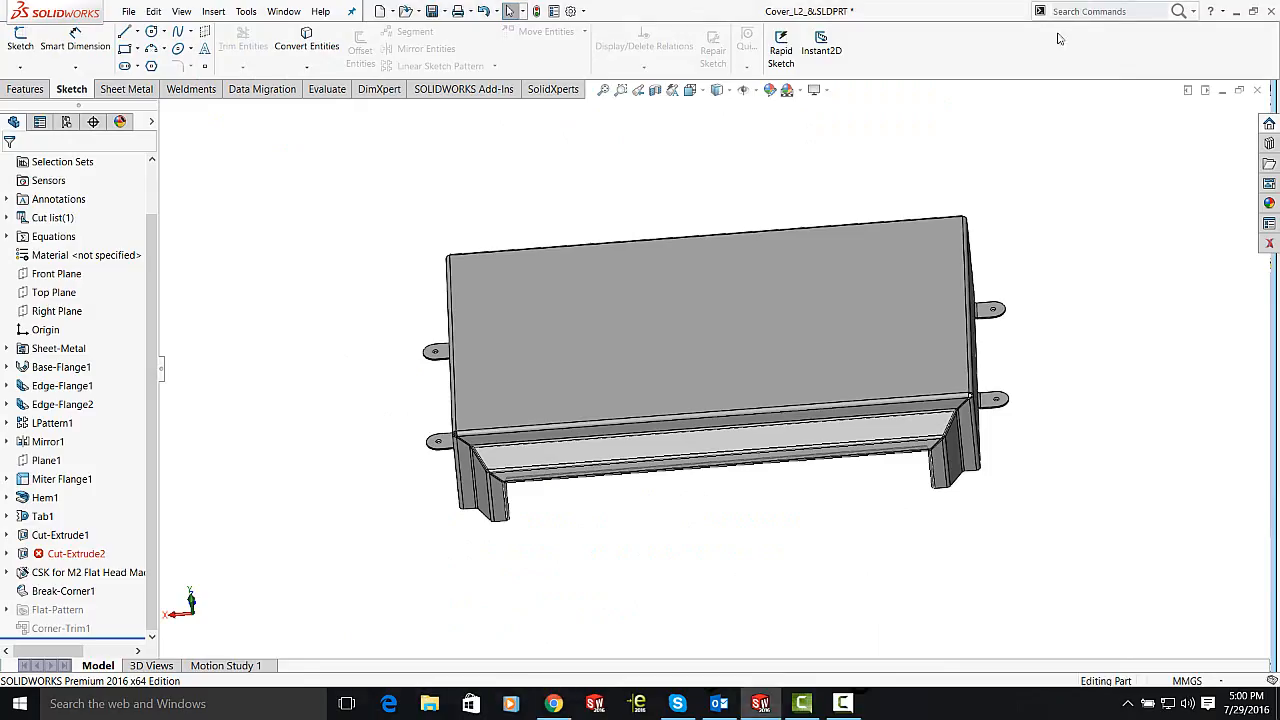
{"action": "middle_click_drag", "start_coordinate": [1046, 258], "coordinate": [916, 184]}
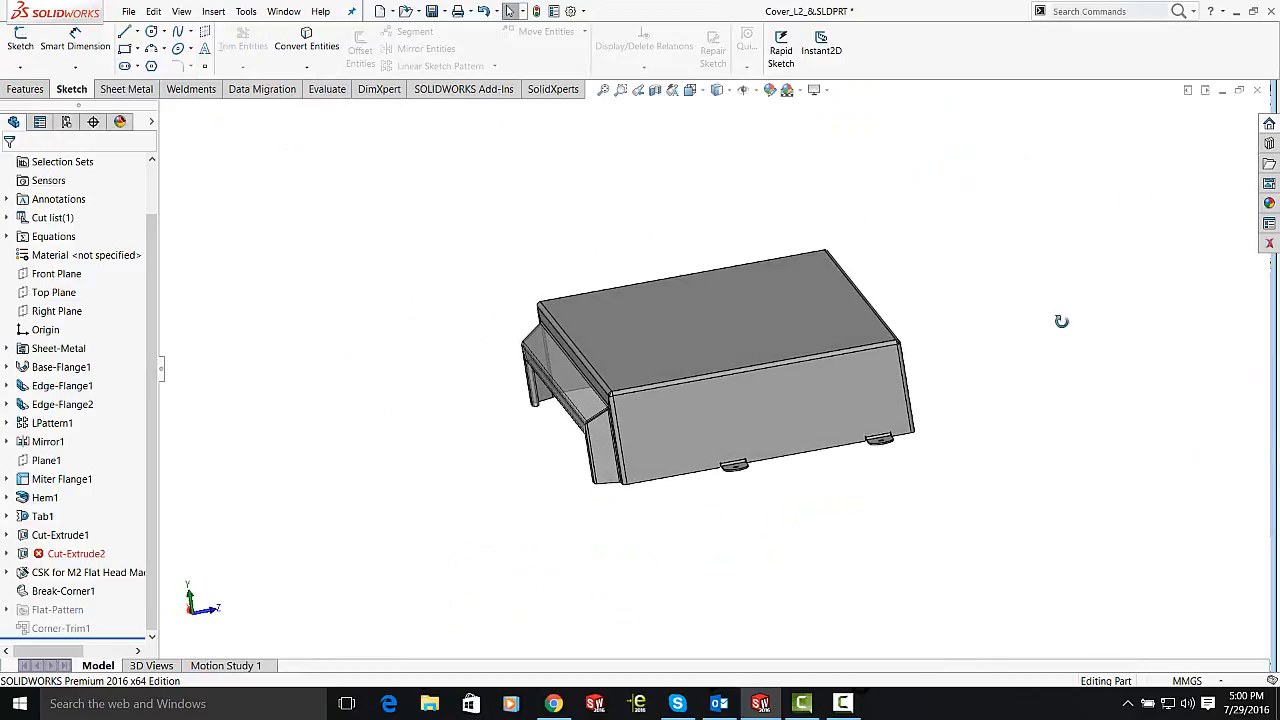
{"action": "middle_click_drag", "start_coordinate": [1062, 321], "coordinate": [930, 288]}
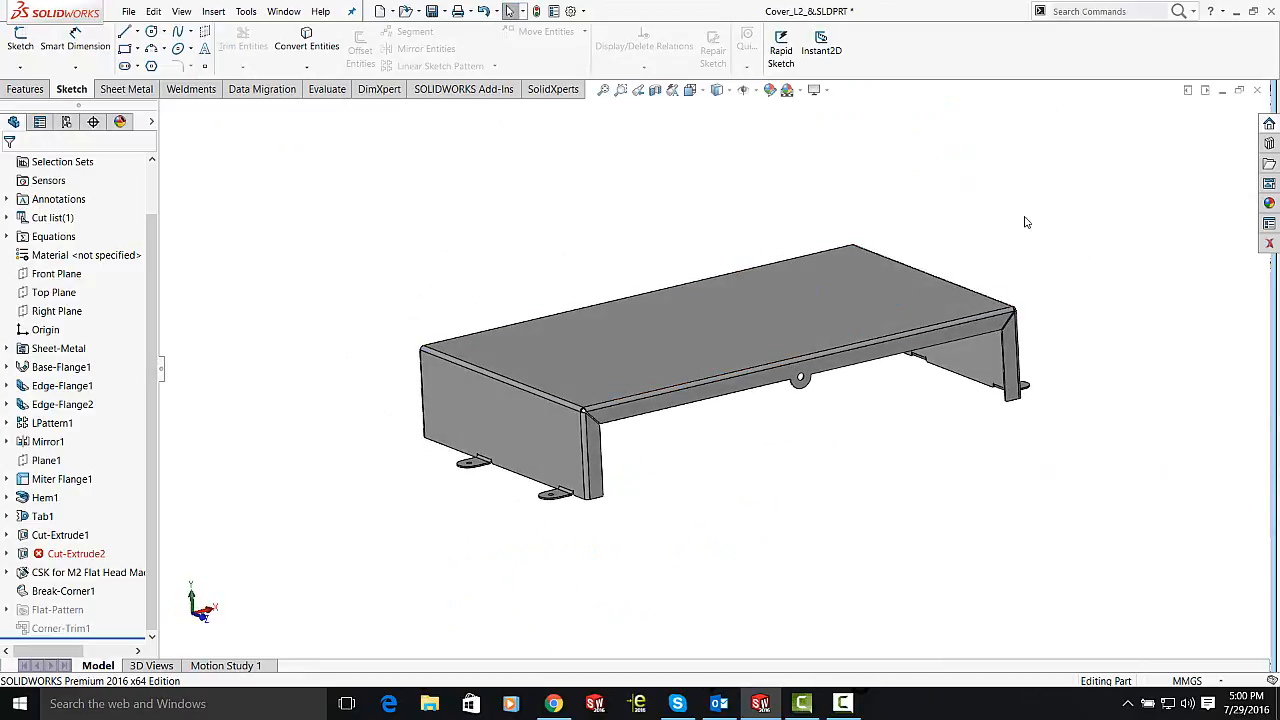
{"action": "scroll", "coordinate": [590, 202], "scroll_direction": "down", "scroll_amount": 2}
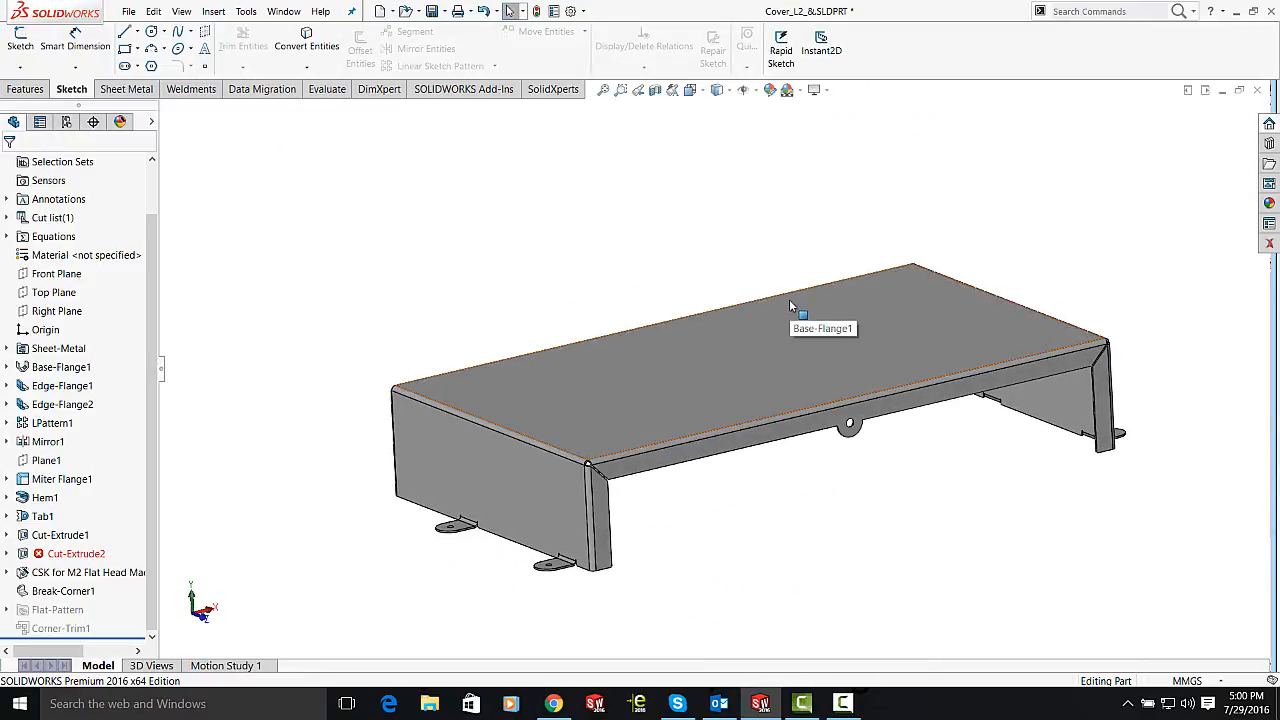